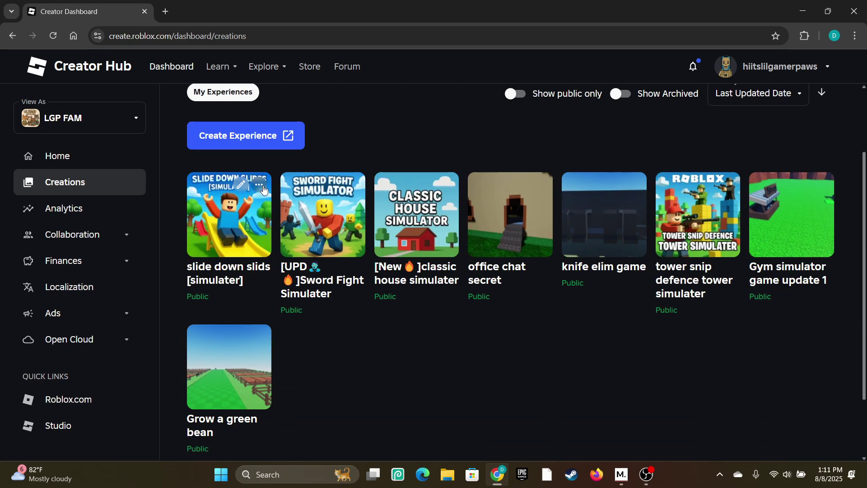
Step: Create a new experience from the Creations page, switching to Roblox Studio
{"action": "scroll", "coordinate": [286, 370], "scroll_direction": "up", "scroll_amount": 2}
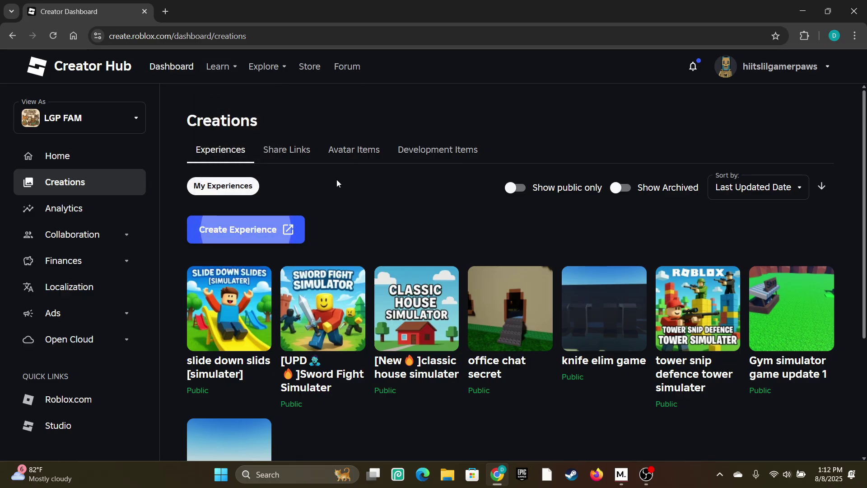
{"action": "left_click", "coordinate": [301, 239]}
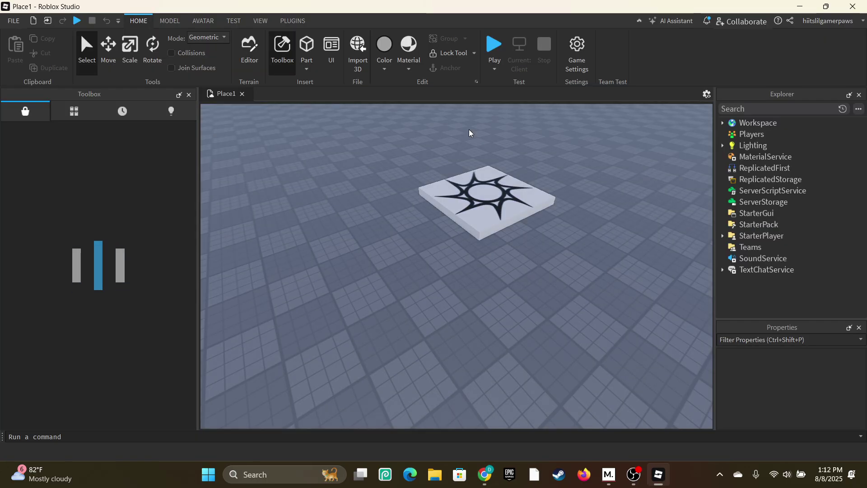
Step: Lower the spawn location by about 1.86 studs so that it sits beneath the baseplate surface
{"action": "right_click_drag", "start_coordinate": [394, 178], "coordinate": [458, 175]}
{"action": "left_click", "coordinate": [401, 254]}
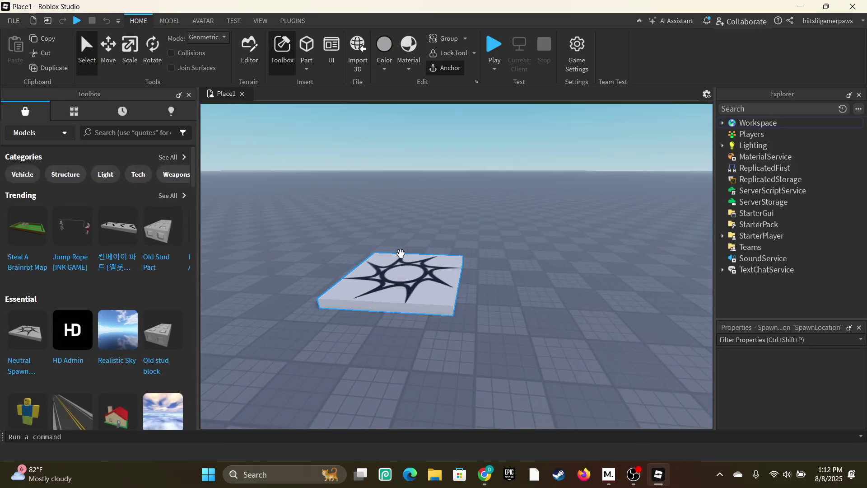
{"action": "left_click", "coordinate": [111, 60]}
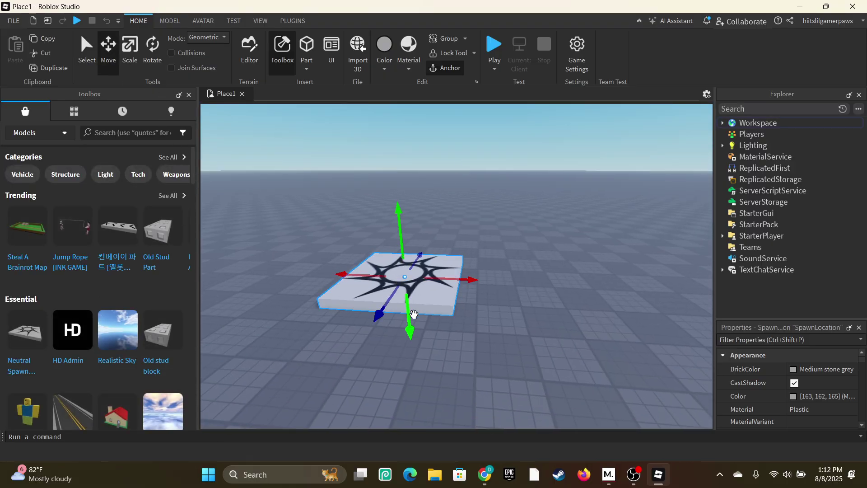
{"action": "left_click_drag", "start_coordinate": [408, 311], "coordinate": [415, 332]}
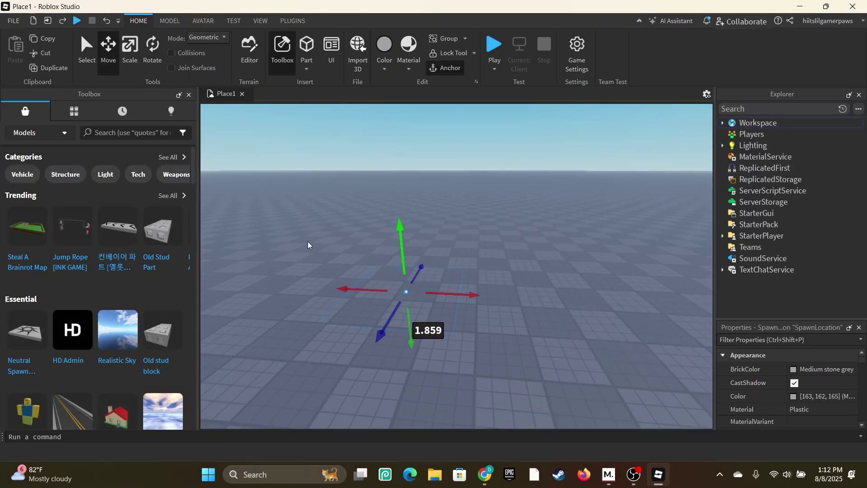
{"action": "key", "text": "f"}
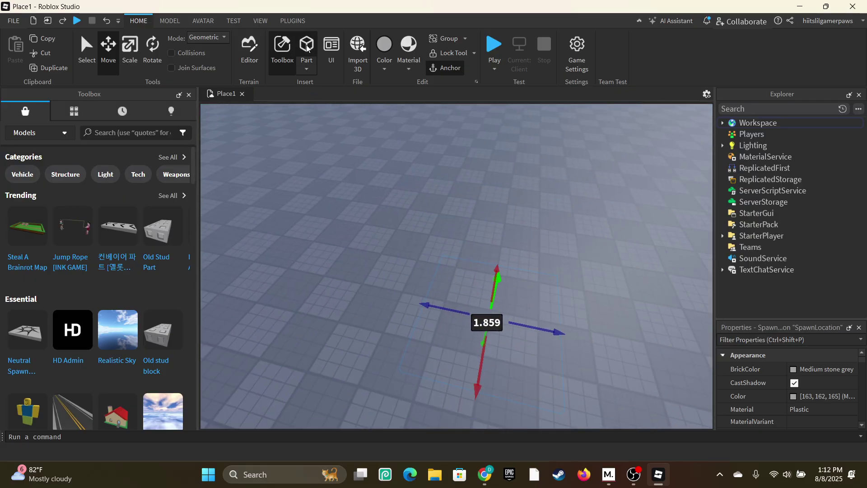
{"action": "left_click", "coordinate": [307, 49]}
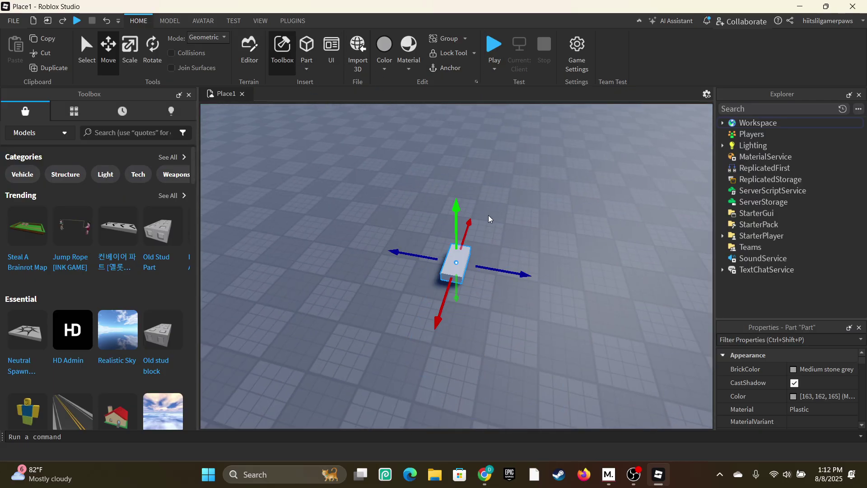
{"action": "key", "text": "Delete"}
{"action": "left_click", "coordinate": [307, 68]}
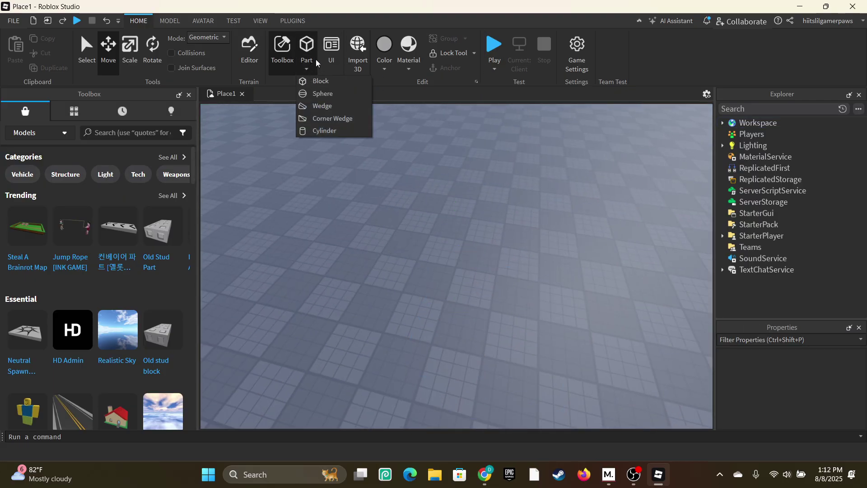
{"action": "left_click", "coordinate": [322, 93]}
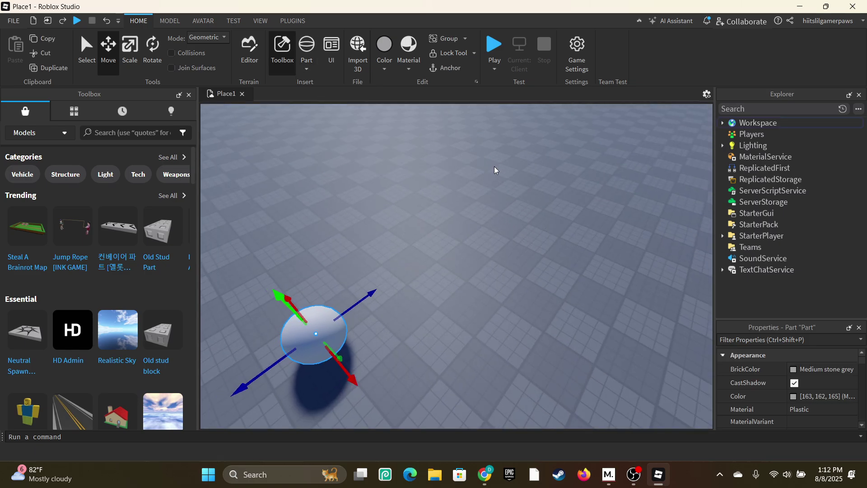
{"action": "key", "text": "Delete"}
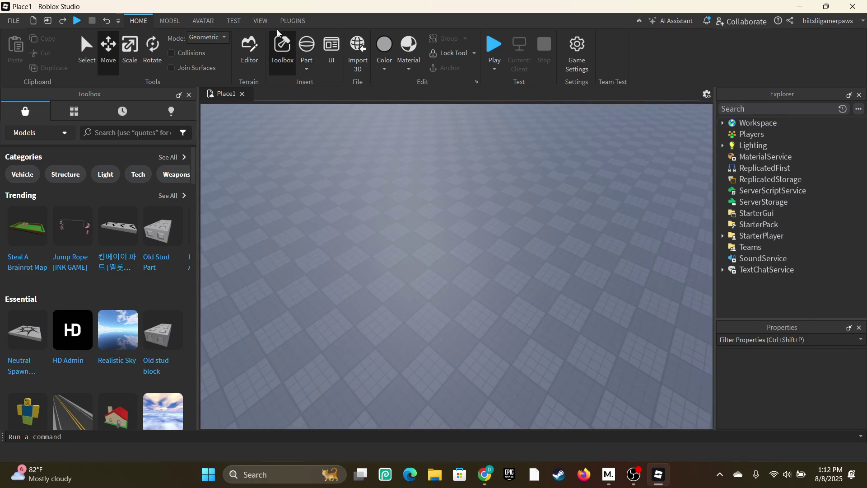
Step: Insert a block part on the baseplate and shift it by about 0.49 studs
{"action": "left_click", "coordinate": [307, 70]}
{"action": "left_click", "coordinate": [316, 80]}
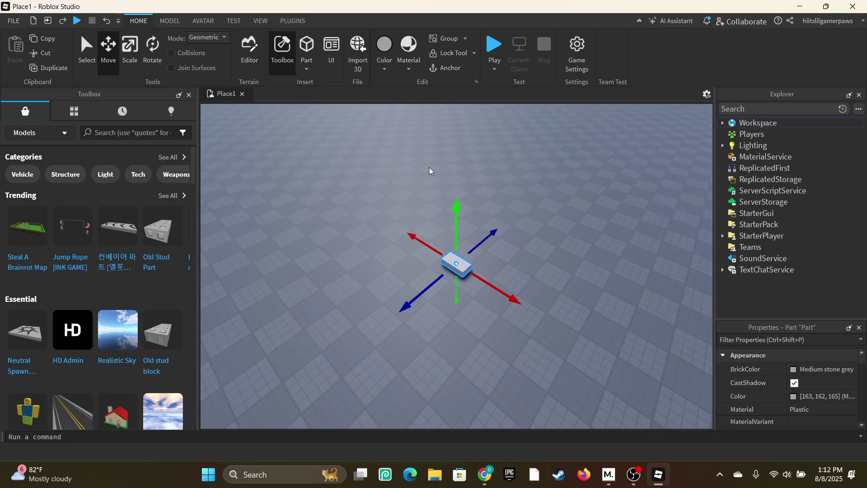
{"action": "right_click_drag", "start_coordinate": [448, 199], "coordinate": [449, 199]}
{"action": "mouse_move", "coordinate": [412, 261]}
{"action": "left_mouse_down"}
{"action": "mouse_move", "coordinate": [422, 255]}
{"action": "mouse_move", "coordinate": [418, 275]}
{"action": "mouse_move", "coordinate": [410, 249]}
{"action": "left_mouse_up"}
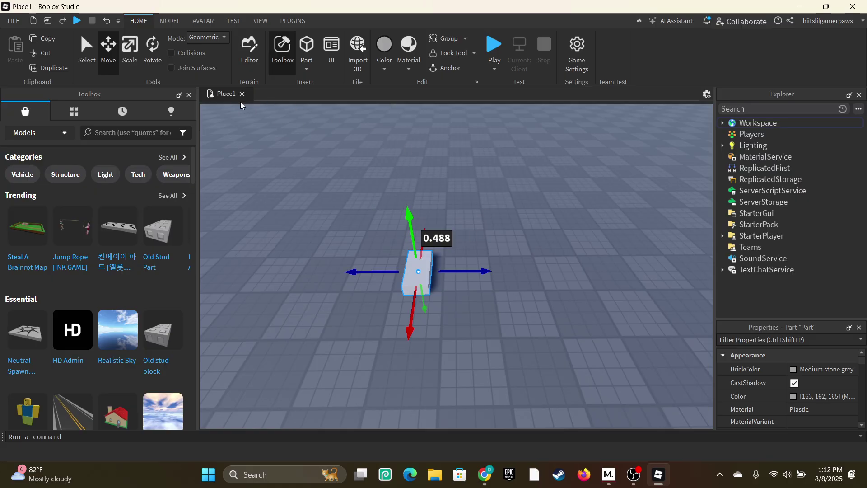
Step: Scale the block wider, longer and taller into a large base cuboid
{"action": "left_click", "coordinate": [130, 48]}
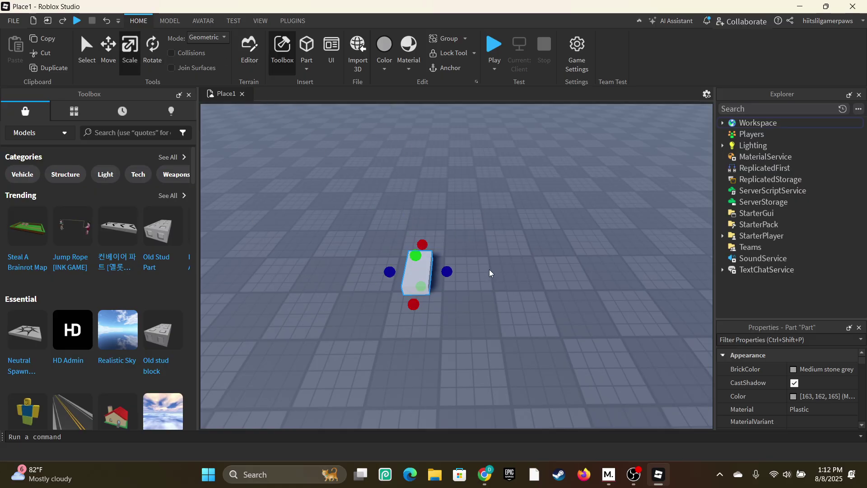
{"action": "left_click_drag", "start_coordinate": [445, 271], "coordinate": [519, 270]}
{"action": "left_click_drag", "start_coordinate": [455, 301], "coordinate": [455, 349]}
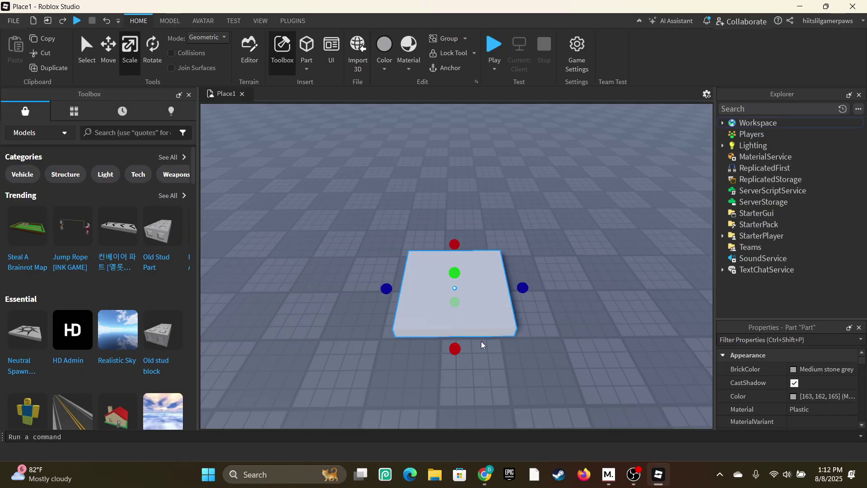
{"action": "left_click_drag", "start_coordinate": [520, 296], "coordinate": [539, 288]}
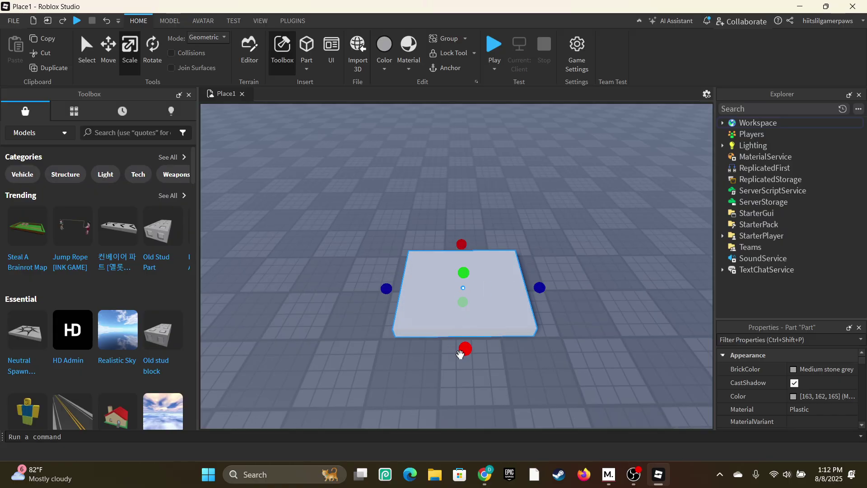
{"action": "left_click_drag", "start_coordinate": [465, 271], "coordinate": [462, 236]}
Step: Paste a copy of the base block on top, scale it slightly narrower and shift it about 1.11 studs towards the centre
{"action": "left_click", "coordinate": [47, 39]}
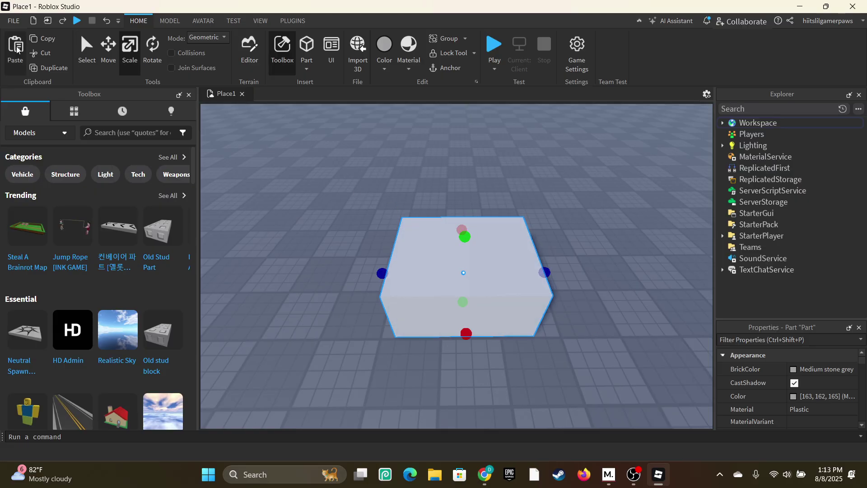
{"action": "right_click_drag", "start_coordinate": [327, 224], "coordinate": [326, 224]}
{"action": "left_click_drag", "start_coordinate": [512, 289], "coordinate": [472, 290]}
{"action": "left_click_drag", "start_coordinate": [407, 354], "coordinate": [407, 354]}
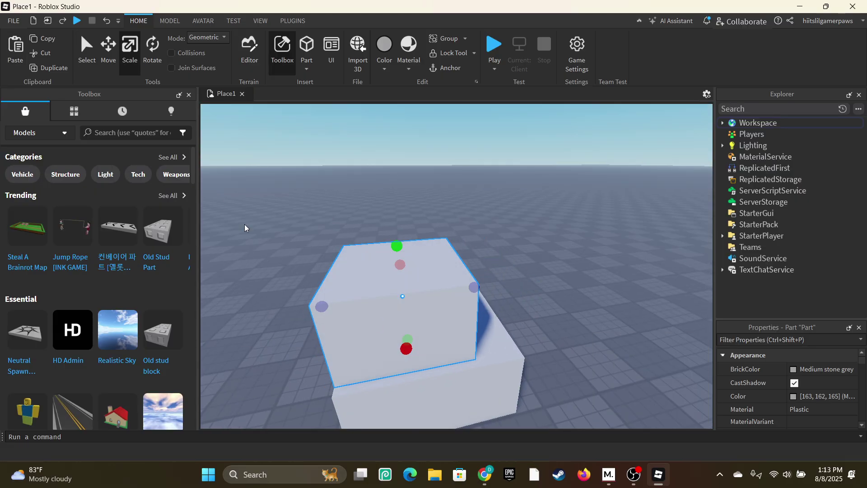
{"action": "left_click", "coordinate": [108, 48]}
{"action": "left_click_drag", "start_coordinate": [445, 282], "coordinate": [468, 290]}
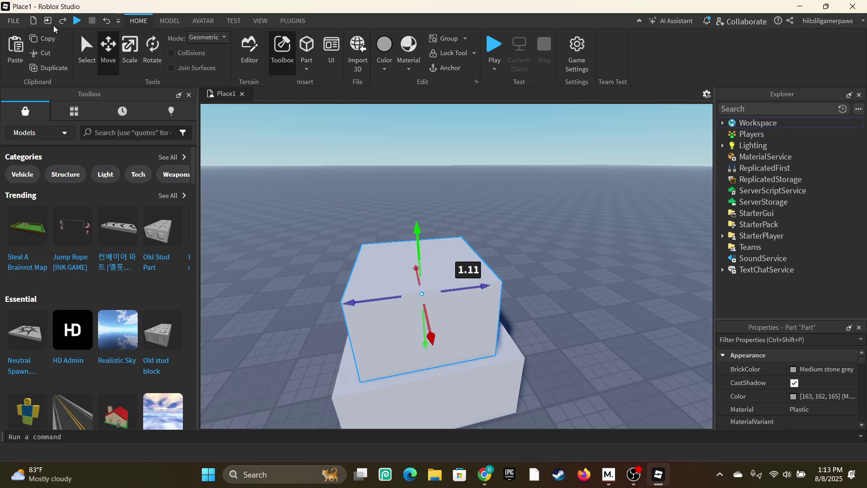
Step: Paste a copy of the second block on top of it and scale the copy down in width and depth into a narrow column
{"action": "left_click", "coordinate": [38, 38]}
{"action": "left_click", "coordinate": [16, 49]}
{"action": "right_click_drag", "start_coordinate": [337, 226], "coordinate": [272, 121]}
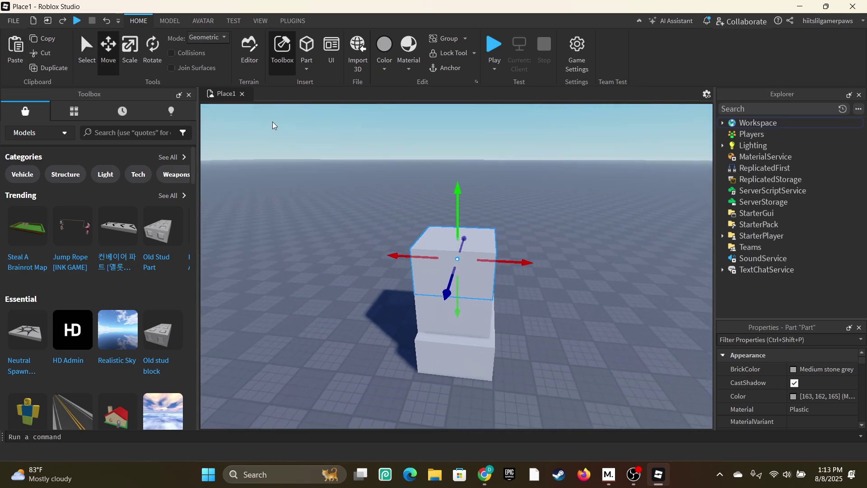
{"action": "left_click", "coordinate": [134, 59]}
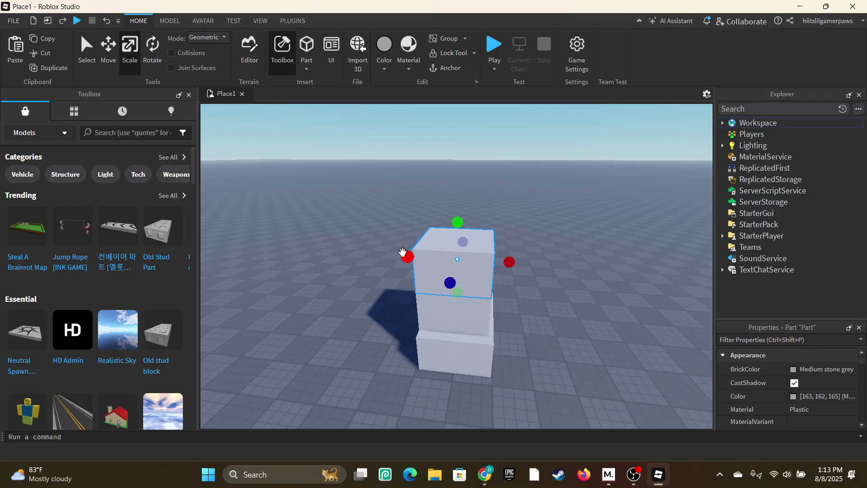
{"action": "left_click_drag", "start_coordinate": [404, 253], "coordinate": [440, 257]}
{"action": "right_click_drag", "start_coordinate": [440, 258], "coordinate": [440, 257]}
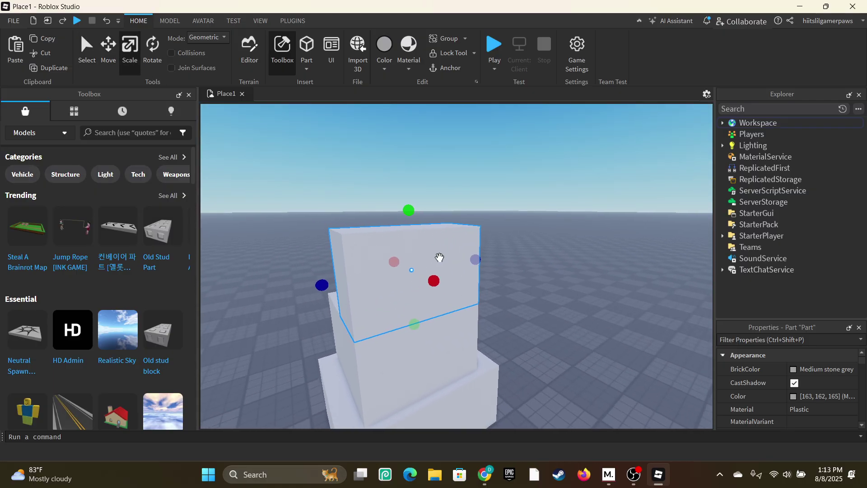
{"action": "left_click_drag", "start_coordinate": [474, 259], "coordinate": [465, 260]}
{"action": "left_click_drag", "start_coordinate": [327, 285], "coordinate": [348, 282]}
{"action": "right_click_drag", "start_coordinate": [348, 282], "coordinate": [356, 282]}
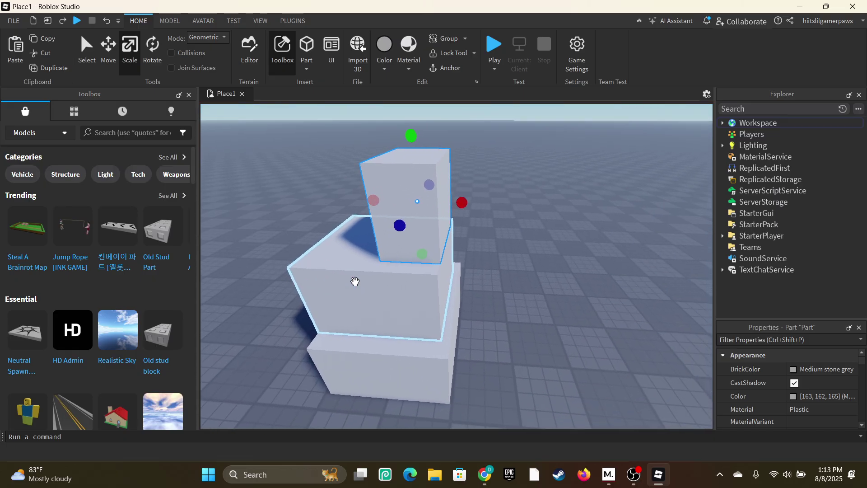
Step: Add a small block beside the tower, make it slightly thinner and move it up to the top column
{"action": "right_click_drag", "start_coordinate": [502, 203], "coordinate": [504, 208]}
{"action": "key", "text": "f"}
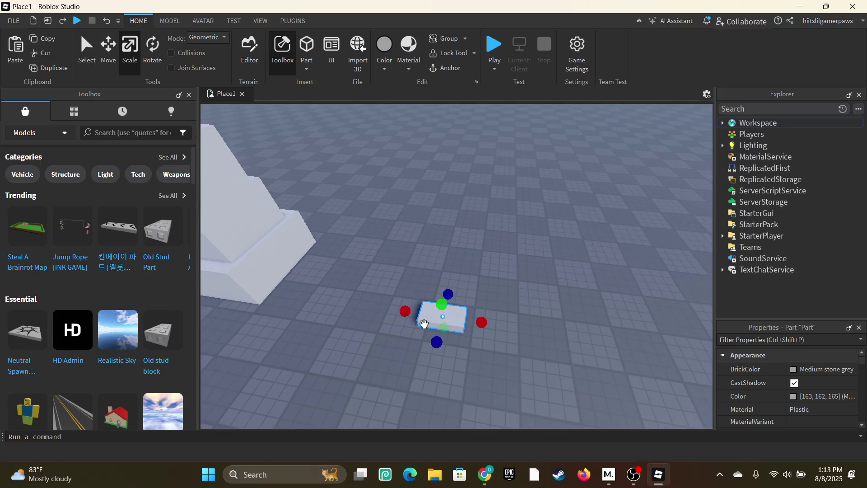
{"action": "left_click_drag", "start_coordinate": [436, 342], "coordinate": [437, 332]}
{"action": "right_click_drag", "start_coordinate": [441, 315], "coordinate": [441, 300]}
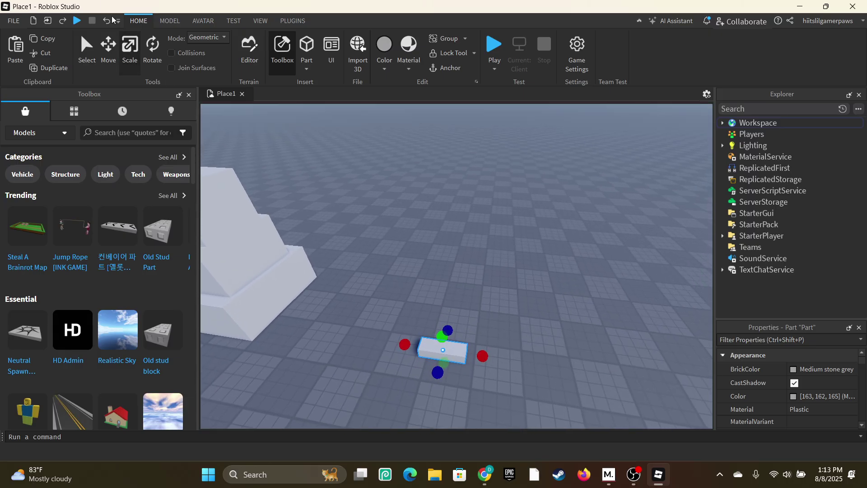
{"action": "left_click", "coordinate": [107, 47]}
{"action": "left_click_drag", "start_coordinate": [433, 314], "coordinate": [314, 284]}
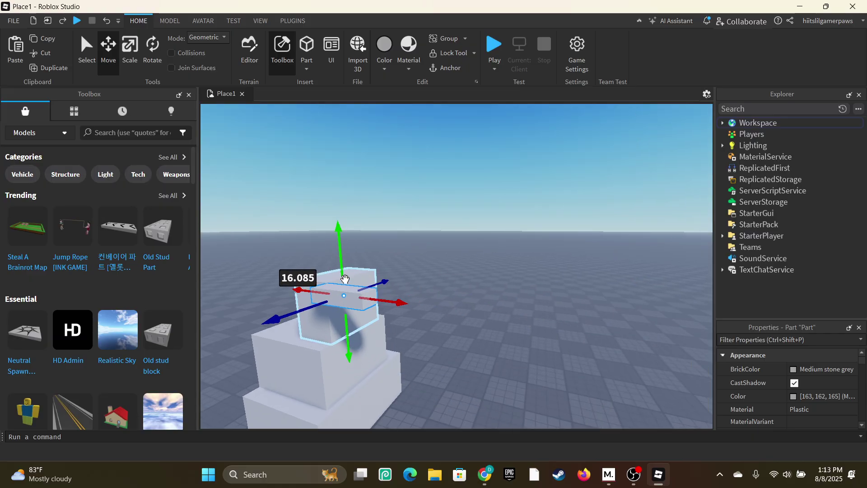
Step: Position the small block as a horizontal arm protruding from the side of the column, slightly below its top face
{"action": "right_click_drag", "start_coordinate": [344, 278], "coordinate": [621, 399]}
{"action": "left_click_drag", "start_coordinate": [389, 222], "coordinate": [459, 233]}
{"action": "right_click_drag", "start_coordinate": [460, 234], "coordinate": [459, 234]}
{"action": "scroll", "coordinate": [458, 234], "scroll_direction": "down", "scroll_amount": 3}
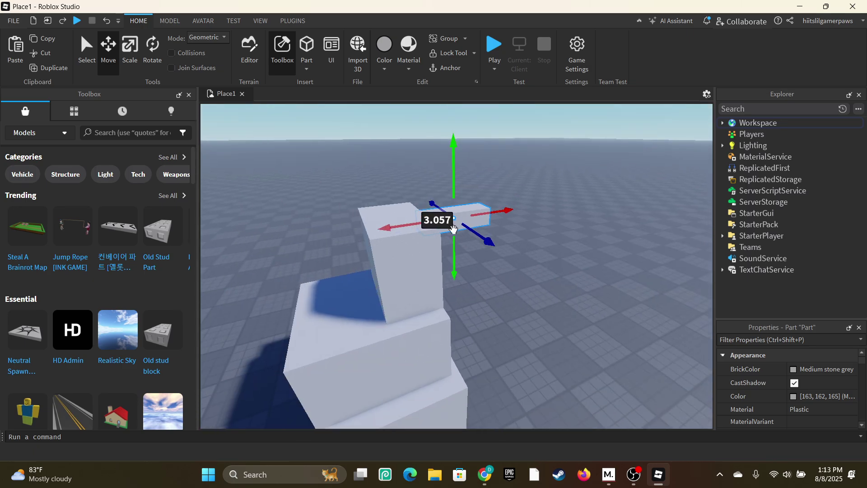
{"action": "left_click_drag", "start_coordinate": [454, 240], "coordinate": [453, 253]}
{"action": "left_click_drag", "start_coordinate": [399, 240], "coordinate": [389, 241]}
{"action": "key", "text": "d"}
{"action": "right_click_drag", "start_coordinate": [397, 240], "coordinate": [407, 235]}
{"action": "key", "text": "a"}
{"action": "key", "text": "s"}
{"action": "key", "text": "d"}
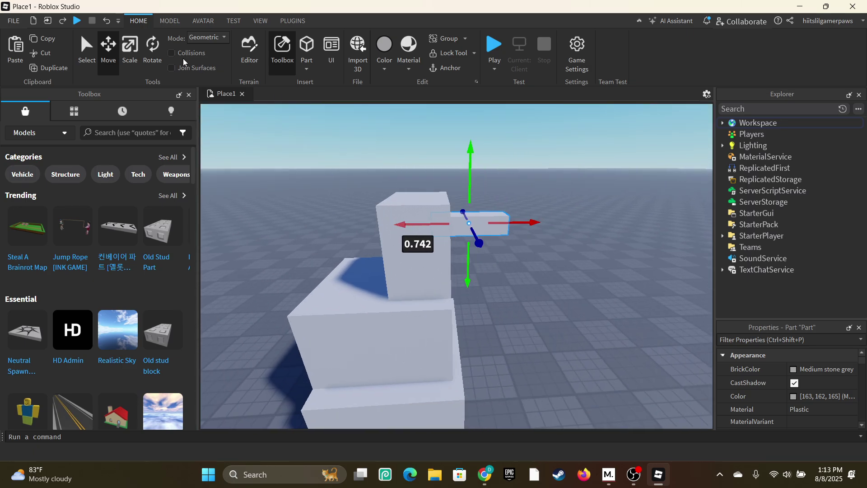
Step: Rotate the arm block diagonally upwards and place a copy of it at its outer end, extending the arm
{"action": "left_click", "coordinate": [152, 53]}
{"action": "left_click_drag", "start_coordinate": [359, 169], "coordinate": [318, 180]}
{"action": "left_click", "coordinate": [109, 45]}
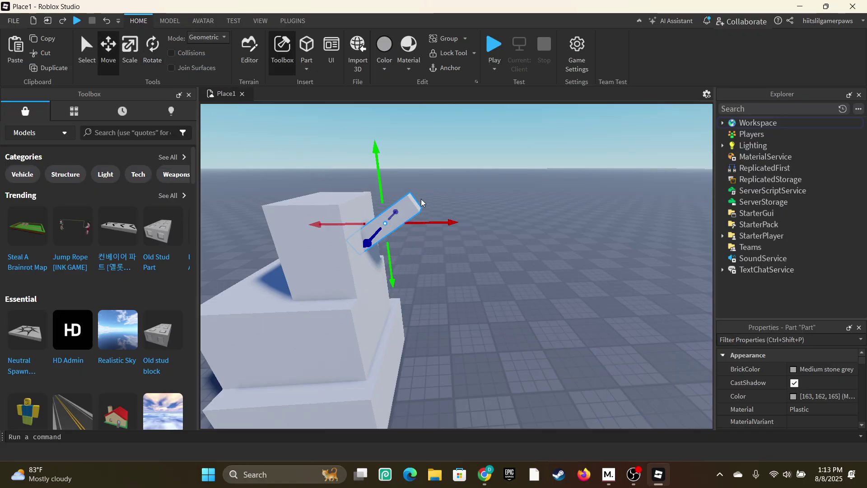
{"action": "left_click_drag", "start_coordinate": [383, 189], "coordinate": [460, 164]}
{"action": "left_click", "coordinate": [21, 47]}
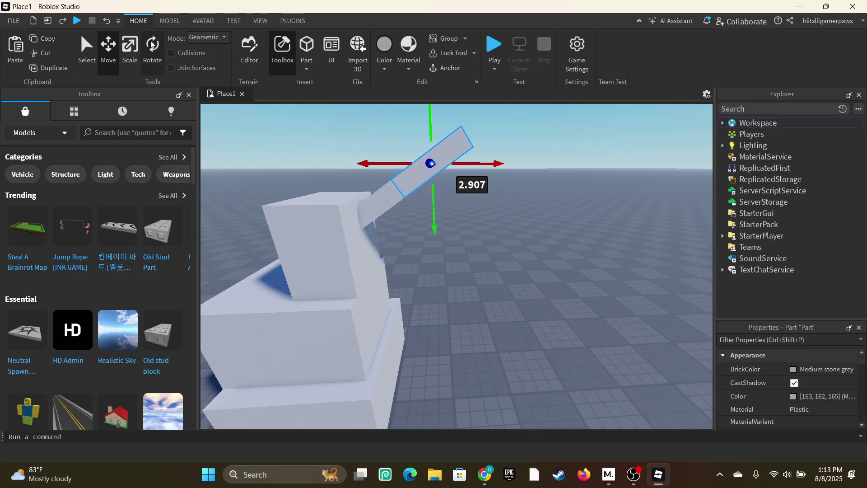
Step: Rotate the copied arm block to horizontal and lower it about 0.77 studs to join the end of the diagonal piece
{"action": "left_click", "coordinate": [152, 49]}
{"action": "left_click_drag", "start_coordinate": [400, 123], "coordinate": [424, 112]}
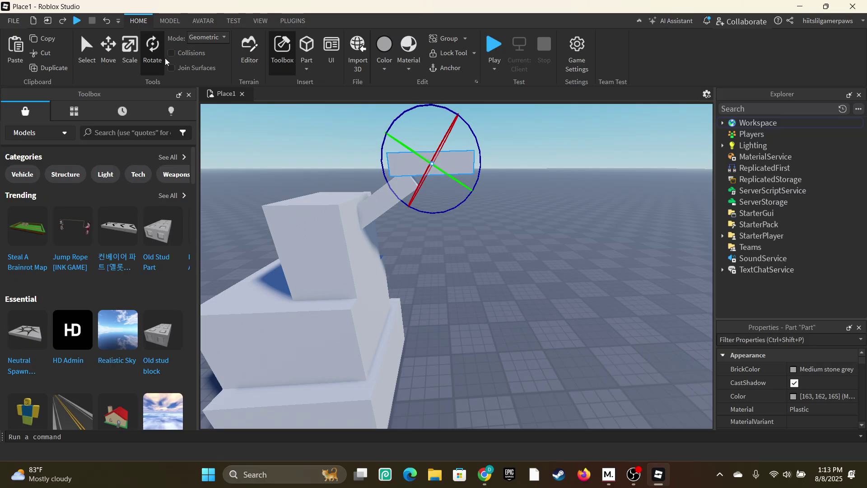
{"action": "left_click", "coordinate": [106, 49]}
{"action": "left_click_drag", "start_coordinate": [465, 164], "coordinate": [472, 165]}
{"action": "left_click_drag", "start_coordinate": [438, 190], "coordinate": [443, 210]}
{"action": "scroll", "coordinate": [450, 201], "scroll_direction": "up", "scroll_amount": 3}
{"action": "scroll", "coordinate": [451, 201], "scroll_direction": "down", "scroll_amount": 5}
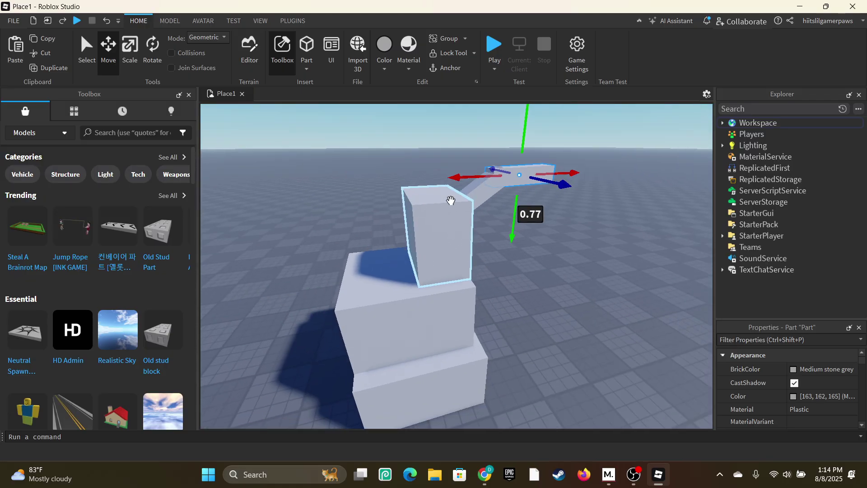
{"action": "right_click_drag", "start_coordinate": [450, 202], "coordinate": [432, 257]}
{"action": "left_click", "coordinate": [429, 335]}
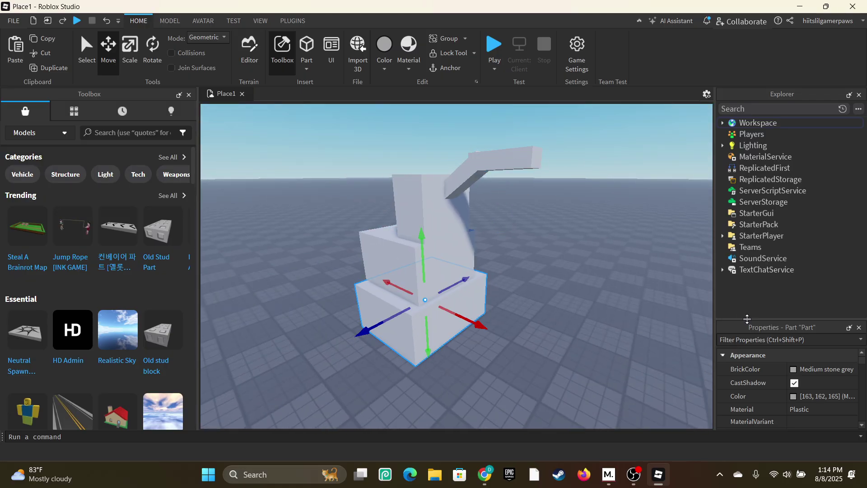
{"action": "left_click", "coordinate": [794, 395]}
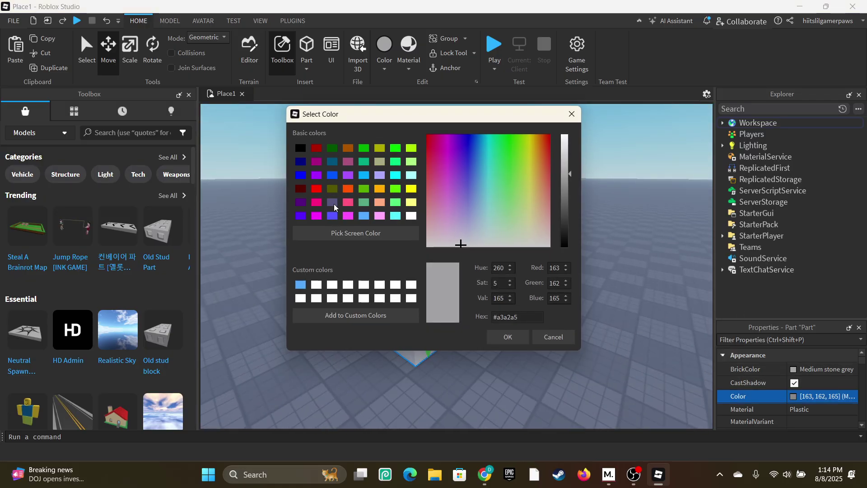
{"action": "left_click", "coordinate": [538, 340]}
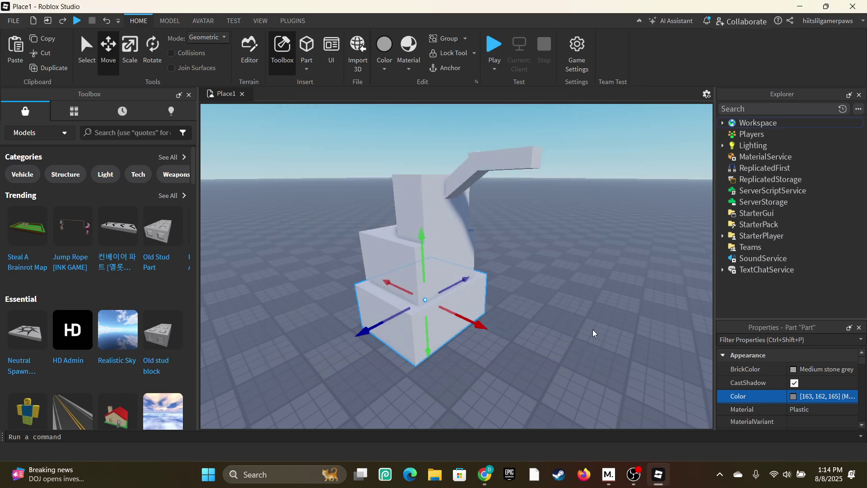
{"action": "scroll", "coordinate": [593, 329], "scroll_direction": "up", "scroll_amount": 4}
{"action": "right_click_drag", "start_coordinate": [497, 305], "coordinate": [565, 320]}
{"action": "key", "text": "s"}
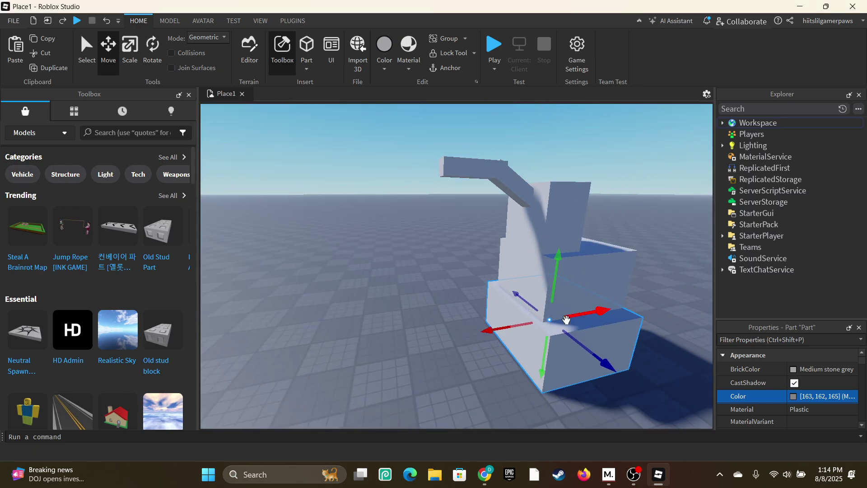
Step: Insert a new block part and position it on the ground beside the tower, on the side of the arm
{"action": "key", "text": "d"}
{"action": "key", "text": "a"}
{"action": "right_click_drag", "start_coordinate": [371, 259], "coordinate": [372, 258]}
{"action": "left_click", "coordinate": [313, 48]}
{"action": "right_click_drag", "start_coordinate": [510, 281], "coordinate": [511, 281]}
{"action": "key", "text": "a"}
{"action": "left_click_drag", "start_coordinate": [445, 295], "coordinate": [425, 227]}
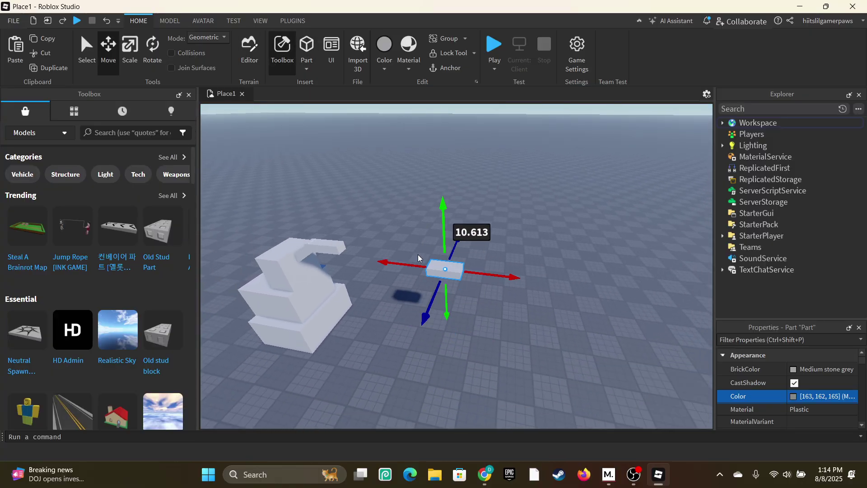
{"action": "left_click", "coordinate": [416, 259]}
{"action": "left_click_drag", "start_coordinate": [441, 271], "coordinate": [379, 260]}
{"action": "left_click_drag", "start_coordinate": [418, 281], "coordinate": [415, 372]}
{"action": "key", "text": "w"}
{"action": "key", "text": "a"}
Step: Scale the new block down to a thin bar by reducing its height and length
{"action": "left_click", "coordinate": [133, 59]}
{"action": "key", "text": "d"}
{"action": "right_click_drag", "start_coordinate": [453, 351], "coordinate": [451, 352]}
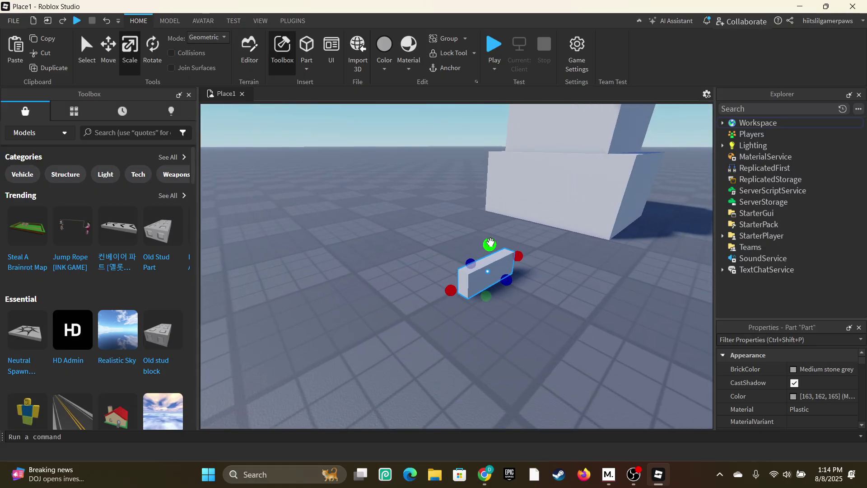
{"action": "left_click_drag", "start_coordinate": [491, 243], "coordinate": [493, 256]}
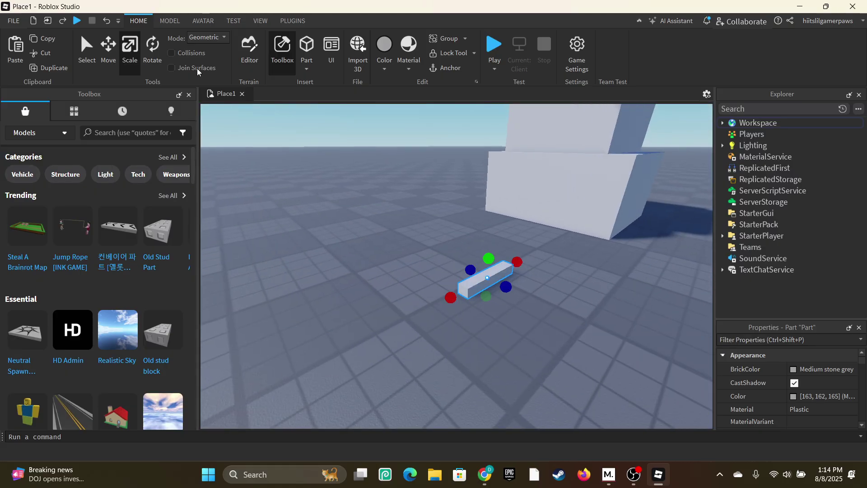
{"action": "left_click_drag", "start_coordinate": [451, 298], "coordinate": [461, 292]}
Step: Rotate the thin bar 90 degrees so that it stands upright
{"action": "left_click", "coordinate": [148, 60]}
{"action": "key", "text": "d"}
{"action": "right_click_drag", "start_coordinate": [329, 184], "coordinate": [328, 185]}
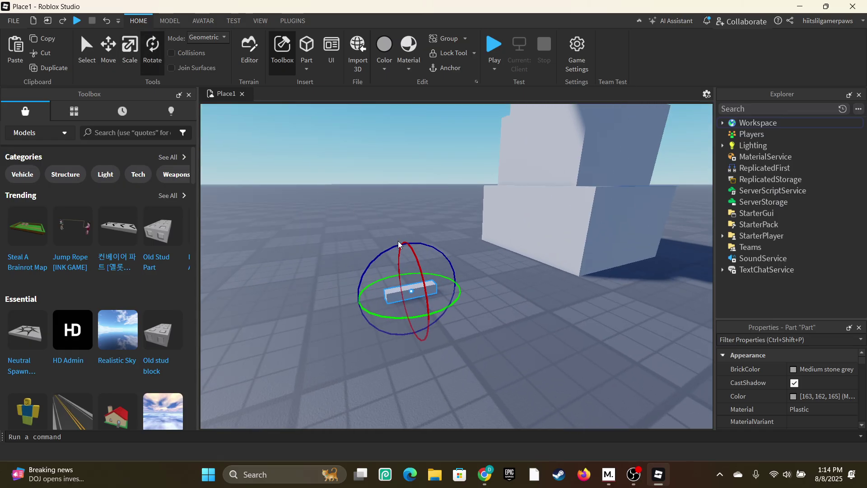
{"action": "left_click_drag", "start_coordinate": [388, 250], "coordinate": [355, 324]}
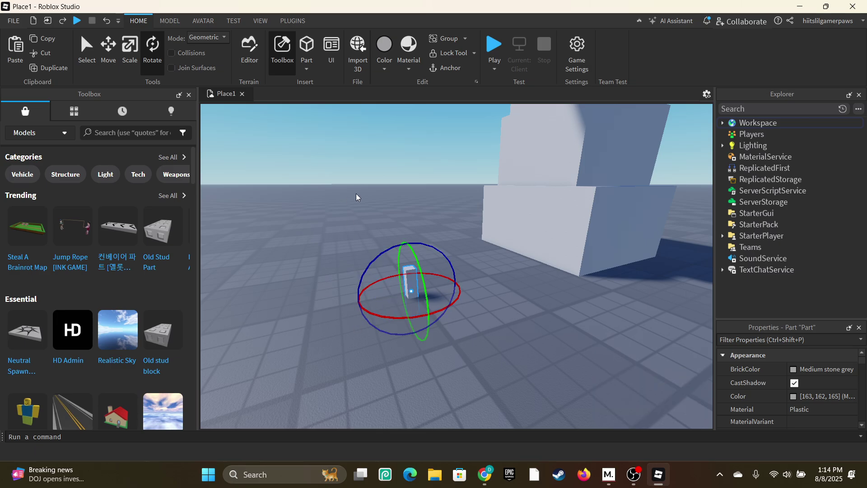
Step: Raise the upright bar about 11.34 studs to the level of the arm's outer end and slide it sideways in line with the arm
{"action": "left_click", "coordinate": [107, 50]}
{"action": "left_click_drag", "start_coordinate": [406, 266], "coordinate": [410, 199]}
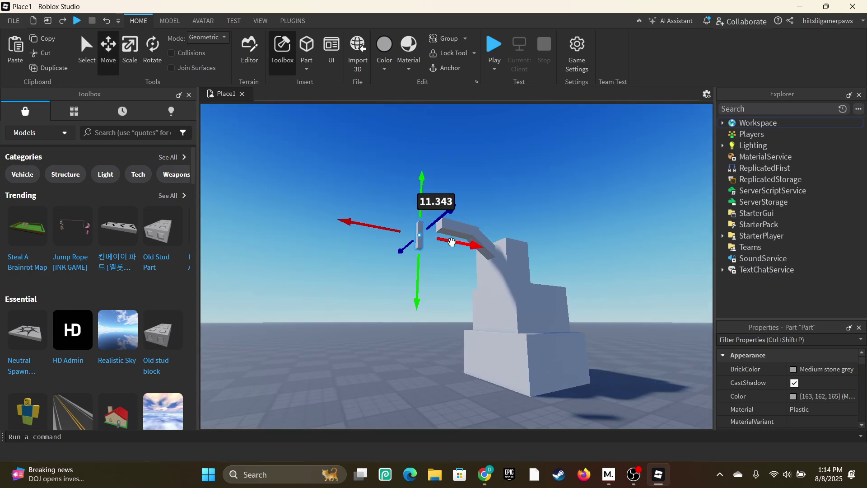
{"action": "left_click_drag", "start_coordinate": [451, 242], "coordinate": [470, 246]}
{"action": "right_click_drag", "start_coordinate": [471, 246], "coordinate": [470, 245]}
{"action": "left_click_drag", "start_coordinate": [475, 293], "coordinate": [425, 303]}
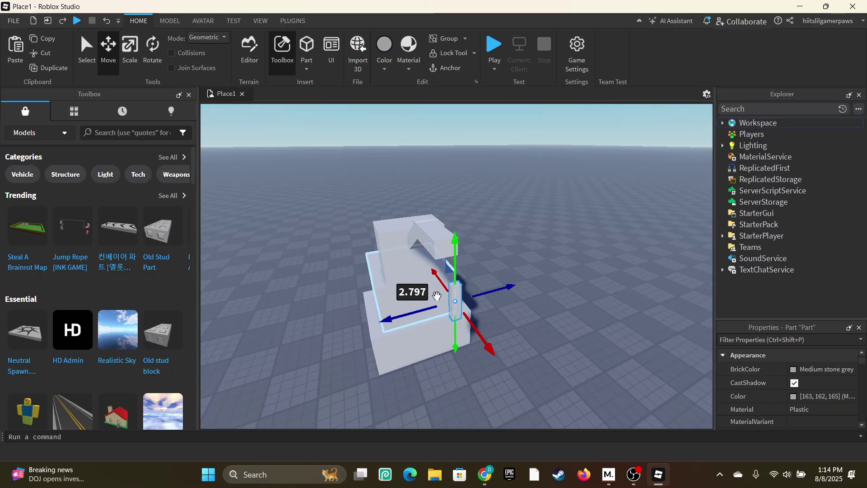
Step: Raise the bar about 1.13 studs and move it about 1.53 studs inwards so it hangs beneath the arm's outer end
{"action": "left_click_drag", "start_coordinate": [453, 277], "coordinate": [451, 256]}
{"action": "right_click_drag", "start_coordinate": [473, 255], "coordinate": [472, 255]}
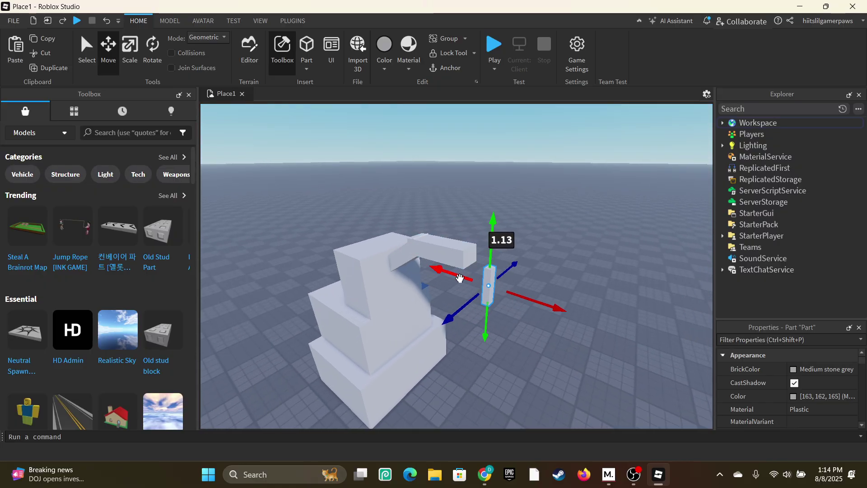
{"action": "left_click_drag", "start_coordinate": [459, 277], "coordinate": [435, 267]}
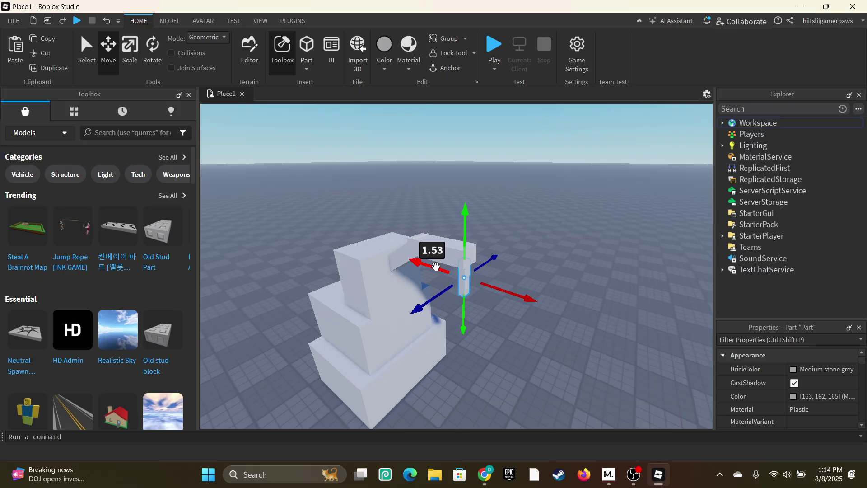
{"action": "right_click_drag", "start_coordinate": [433, 266], "coordinate": [433, 265]}
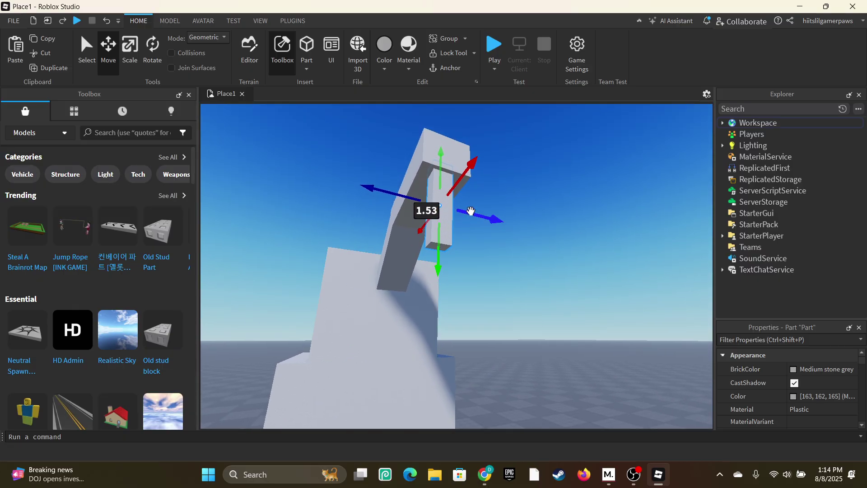
Step: Shorten the hanging bar from its lower end and move it 0.4 studs outwards to the arm's tip
{"action": "left_click", "coordinate": [130, 45]}
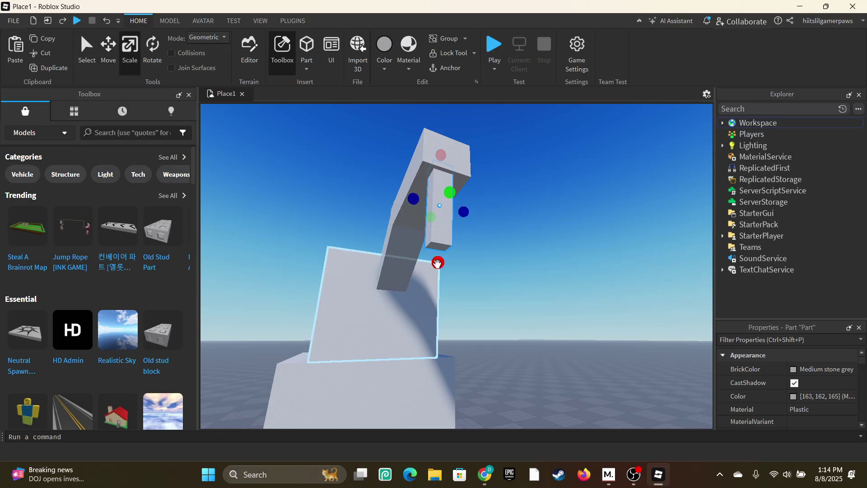
{"action": "left_click_drag", "start_coordinate": [438, 261], "coordinate": [438, 240]}
{"action": "left_click", "coordinate": [109, 49]}
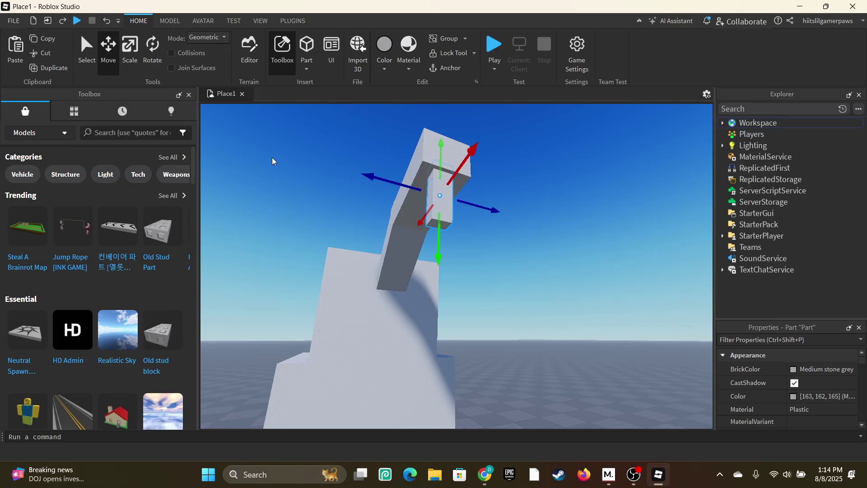
{"action": "right_click_drag", "start_coordinate": [336, 181], "coordinate": [339, 182]}
{"action": "left_click_drag", "start_coordinate": [621, 185], "coordinate": [639, 190]}
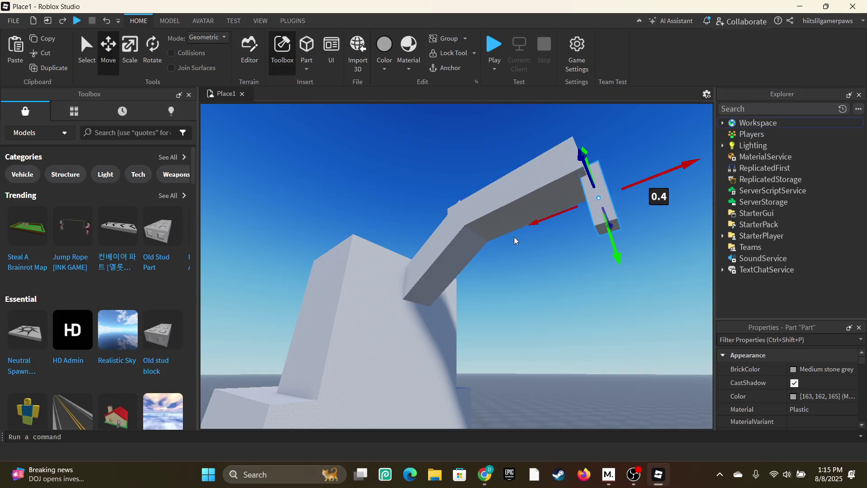
{"action": "right_click_drag", "start_coordinate": [514, 238], "coordinate": [534, 256]}
{"action": "scroll", "coordinate": [533, 256], "scroll_direction": "down", "scroll_amount": 4}
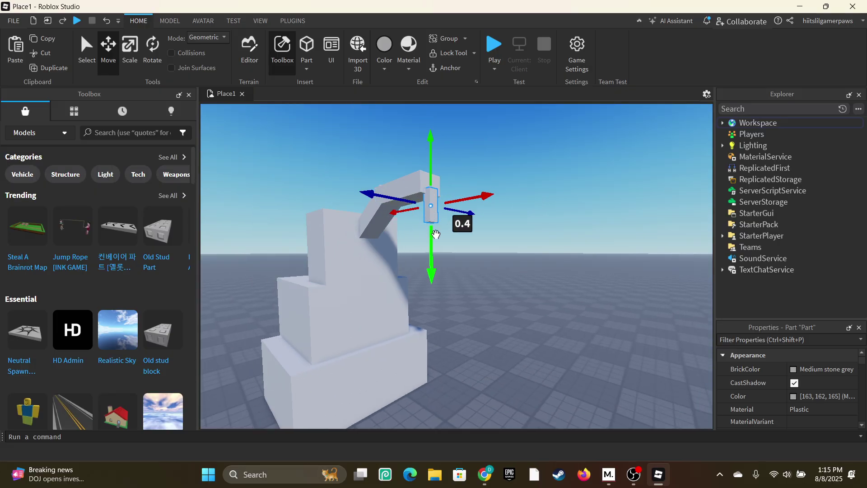
Step: Expand the Workspace contents and insert a script into the small hanging bar part
{"action": "left_click", "coordinate": [721, 123]}
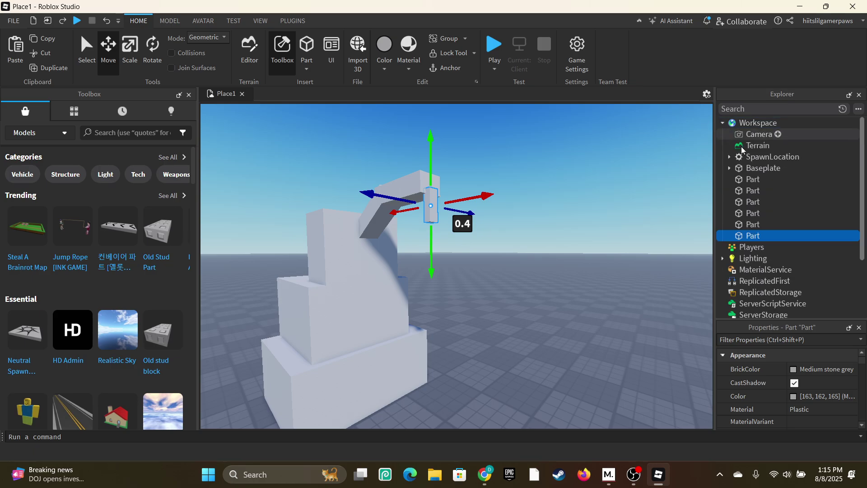
{"action": "left_click", "coordinate": [766, 236]}
{"action": "left_click", "coordinate": [209, 125]}
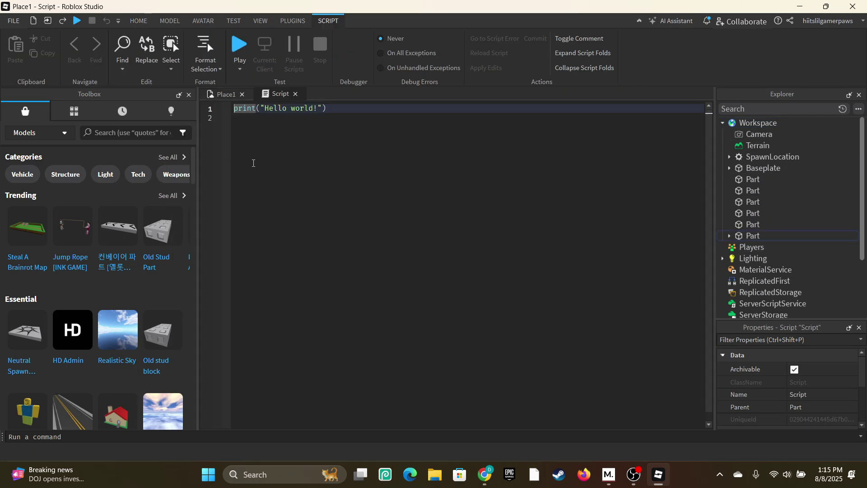
Step: Replace the script's default code with random item dropper code using Item1, Item2 and Item3 and a DropWait of 1
{"action": "key", "text": "ctrl+a"}
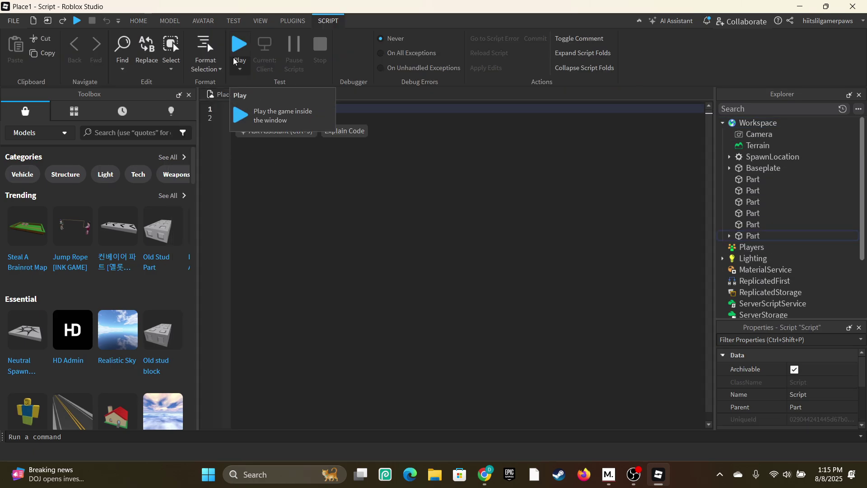
{"action": "key", "text": "ctrl+x"}
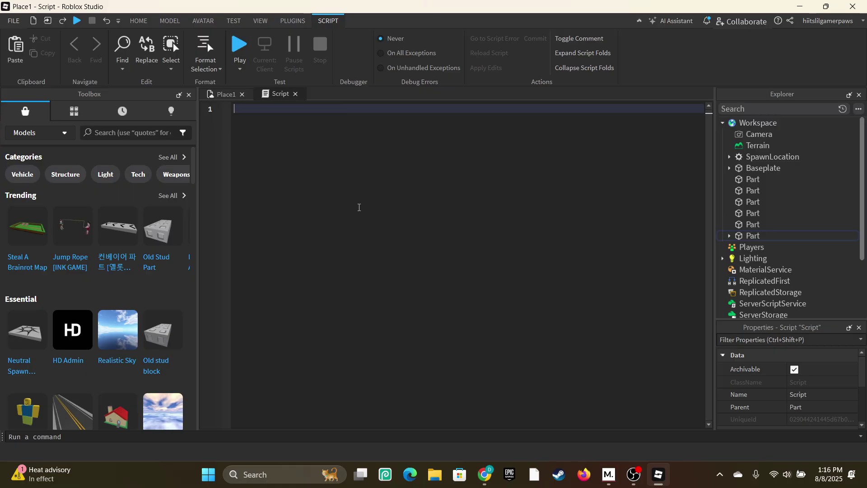
{"action": "key", "text": "ctrl+v"}
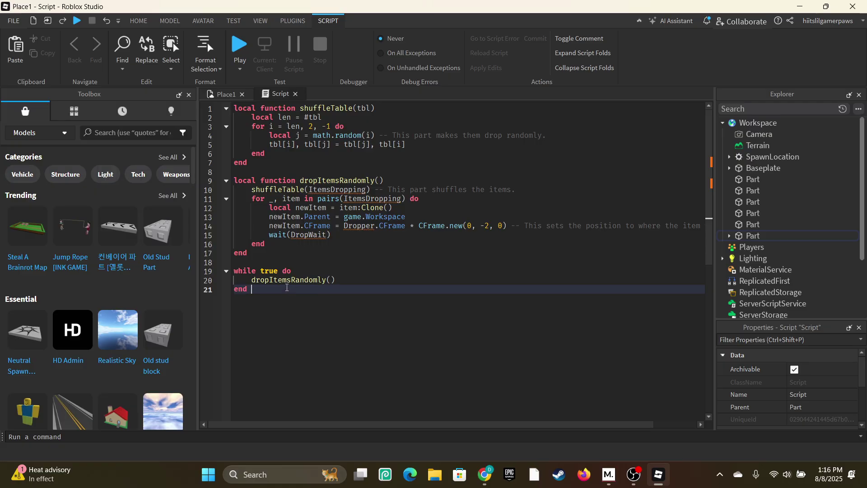
{"action": "mouse_move", "coordinate": [288, 276]}
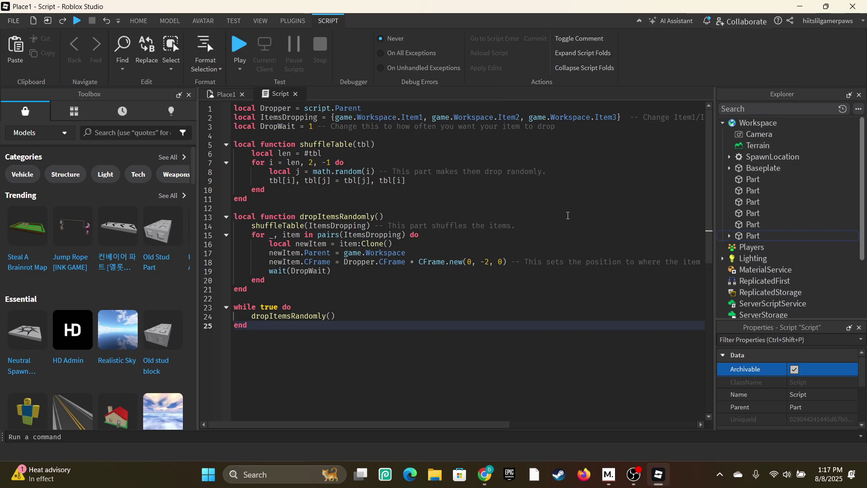
Step: Return to the Place1 viewport and anchor the arm pieces, the hanging bar and the tower blocks
{"action": "left_click", "coordinate": [225, 95]}
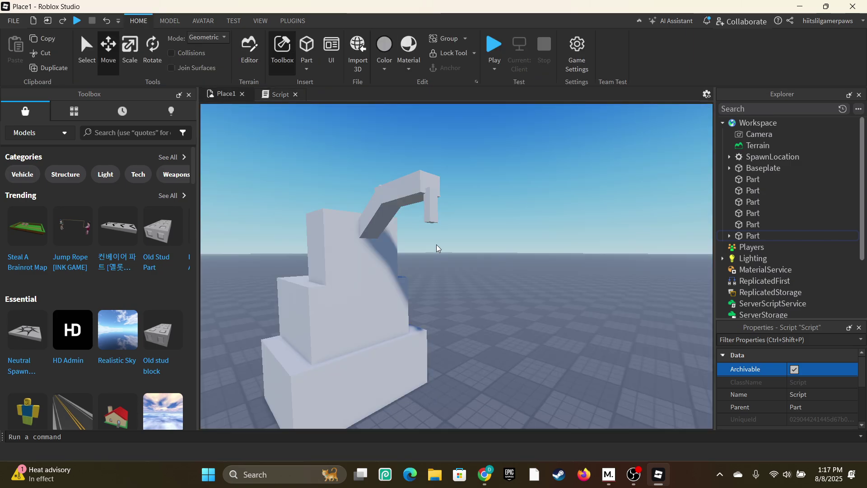
{"action": "right_click_drag", "start_coordinate": [447, 269], "coordinate": [448, 269]}
{"action": "left_click", "coordinate": [448, 186]}
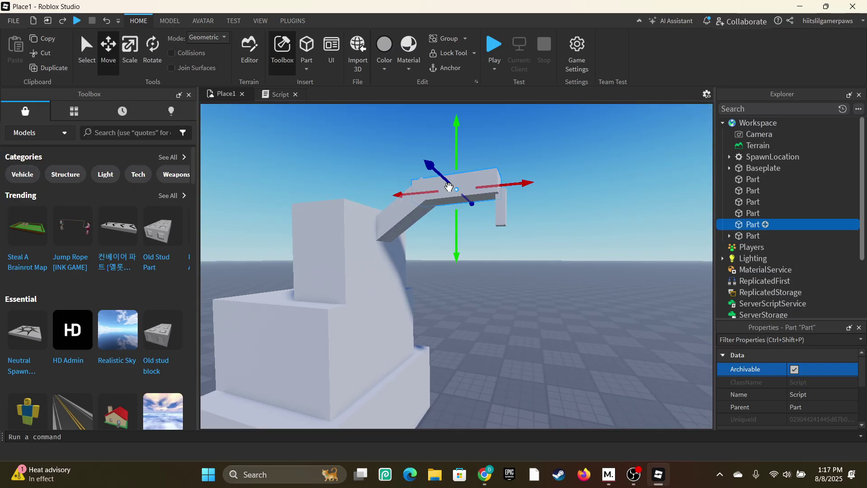
{"action": "left_click", "coordinate": [411, 217]}
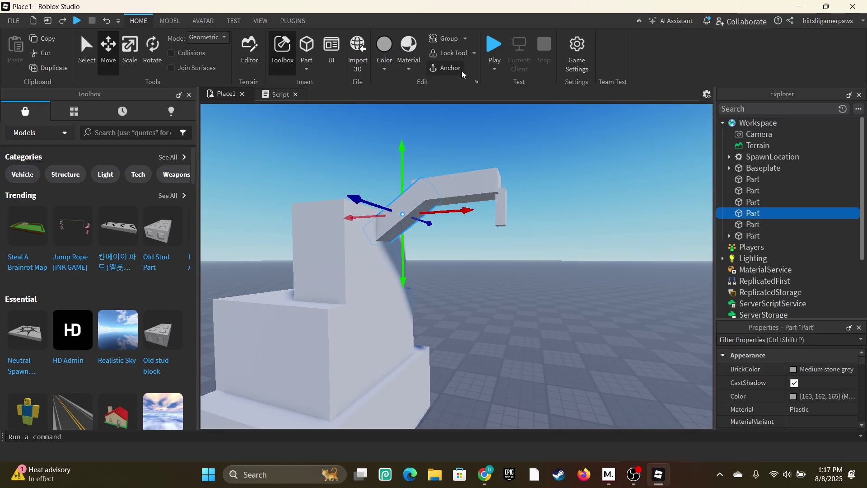
{"action": "left_click", "coordinate": [501, 208]}
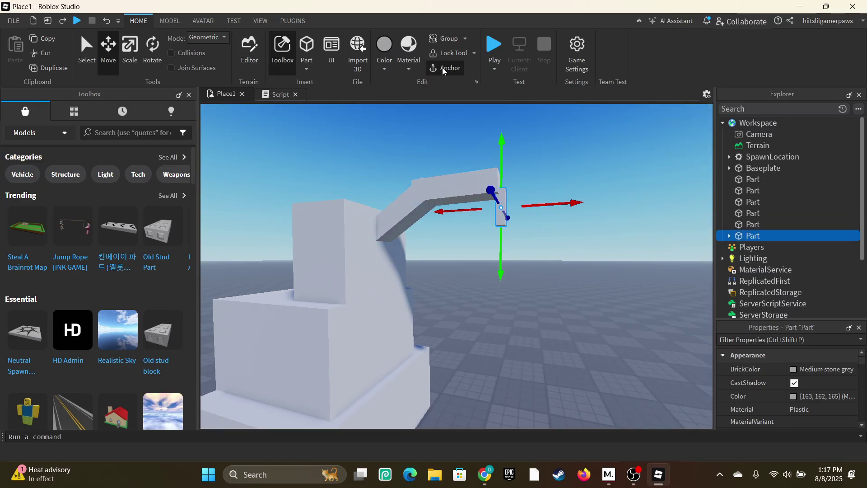
{"action": "left_click", "coordinate": [361, 236]}
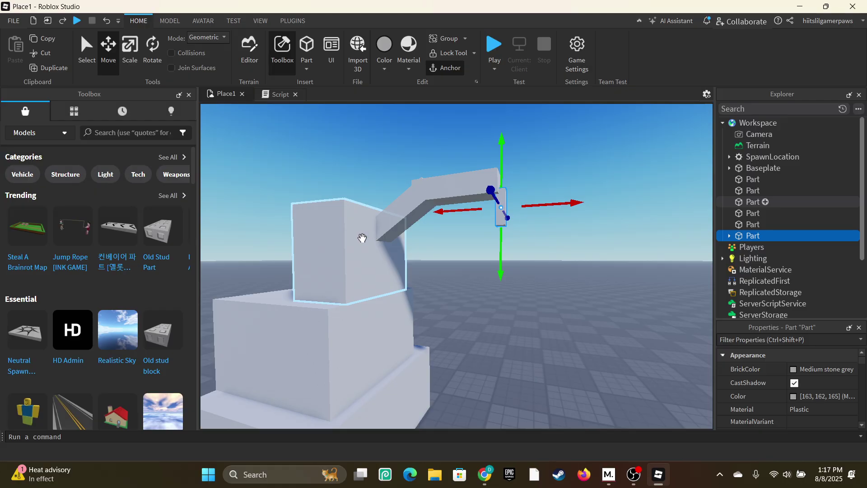
{"action": "left_click", "coordinate": [387, 360]}
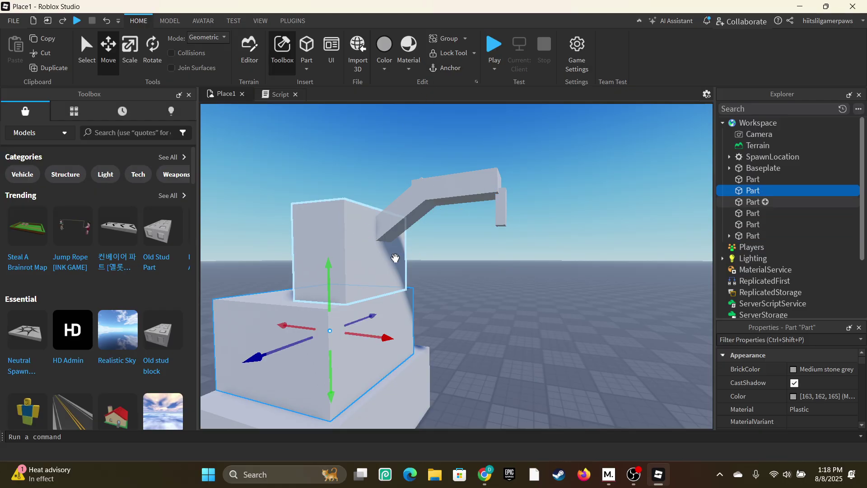
{"action": "left_click", "coordinate": [412, 379]}
{"action": "right_click_drag", "start_coordinate": [487, 240], "coordinate": [487, 242]}
{"action": "left_click", "coordinate": [758, 236]}
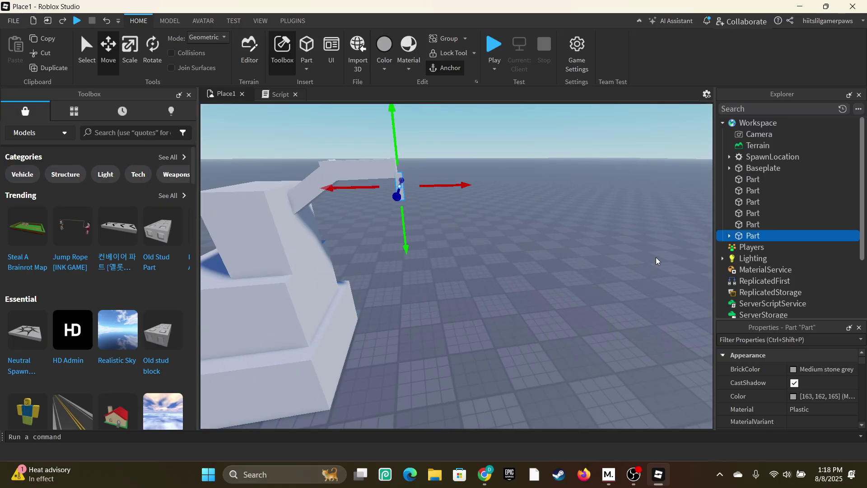
Step: Insert three block parts spaced apart on an open area of the baseplate
{"action": "right_click_drag", "start_coordinate": [500, 219], "coordinate": [500, 219]}
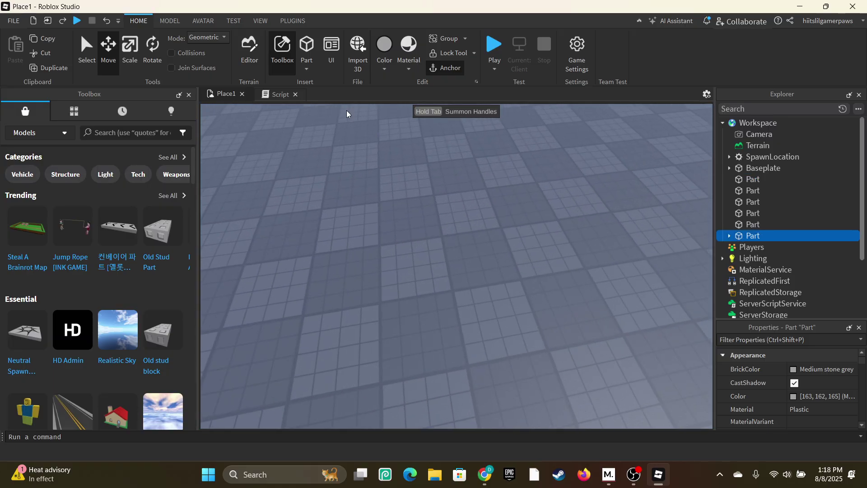
{"action": "left_click", "coordinate": [305, 50]}
{"action": "left_click", "coordinate": [305, 50]}
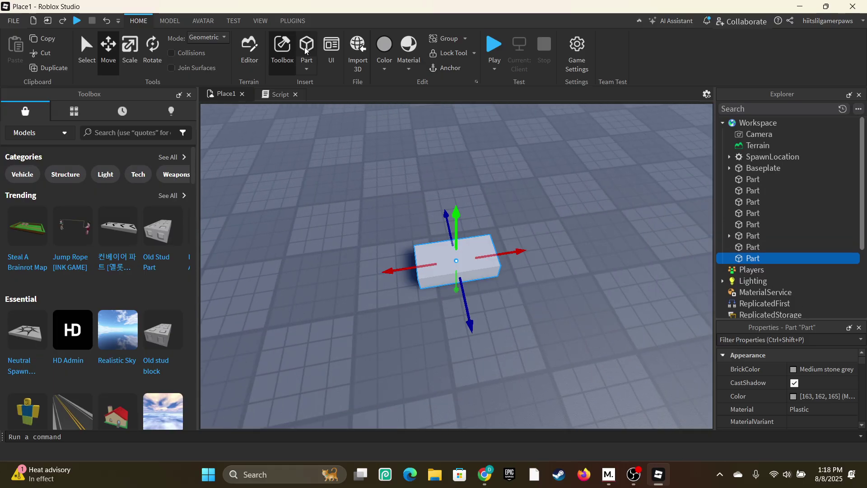
{"action": "left_click", "coordinate": [305, 50]}
{"action": "key", "text": "s"}
{"action": "right_click_drag", "start_coordinate": [442, 329], "coordinate": [484, 323]}
{"action": "key", "text": "a"}
{"action": "key", "text": "w"}
{"action": "key", "text": "w"}
{"action": "right_click_drag", "start_coordinate": [443, 296], "coordinate": [442, 312]}
{"action": "key", "text": "s"}
{"action": "key", "text": "w"}
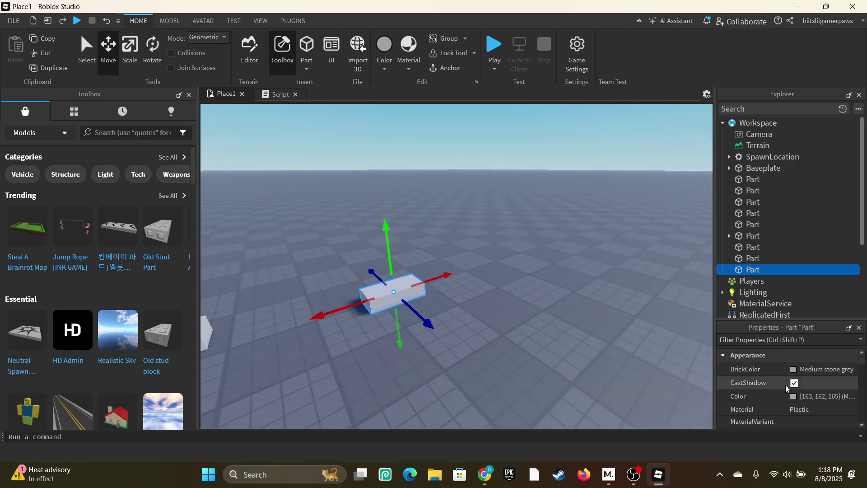
{"action": "key", "text": "a"}
Step: Give the last inserted block the Neon material and a Lime green BrickColor
{"action": "scroll", "coordinate": [793, 396], "scroll_direction": "down", "scroll_amount": 3}
{"action": "scroll", "coordinate": [795, 390], "scroll_direction": "up", "scroll_amount": 3}
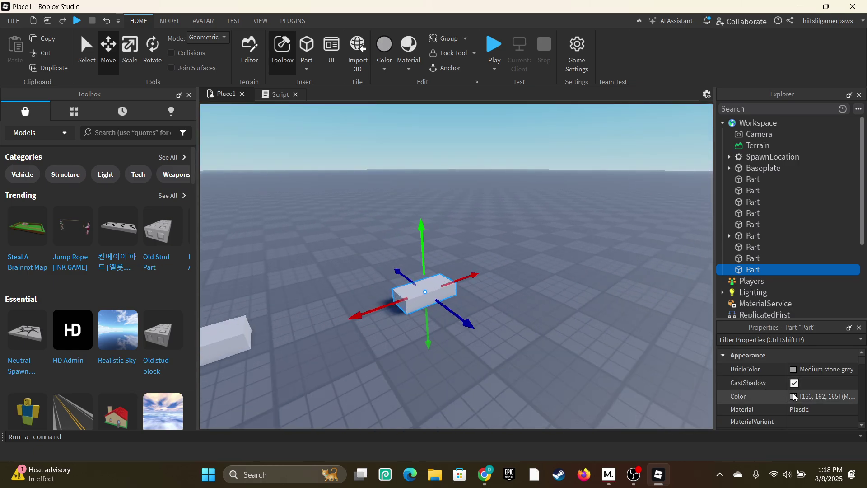
{"action": "left_click", "coordinate": [805, 410]}
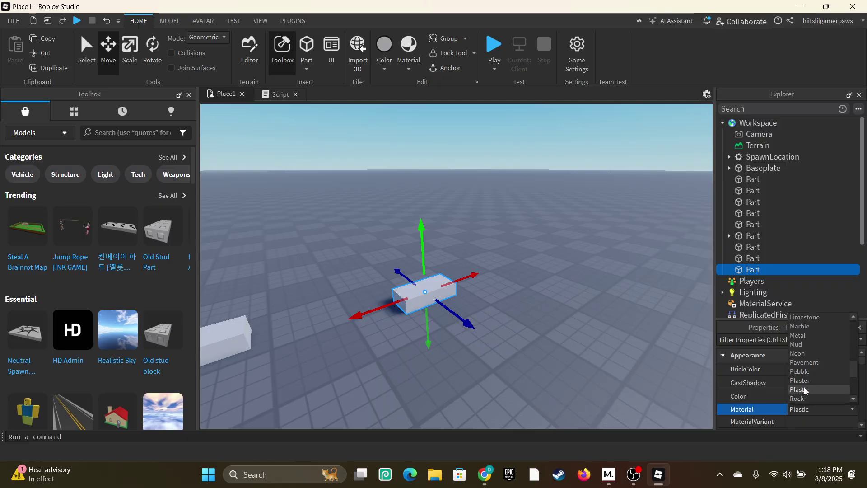
{"action": "left_click", "coordinate": [802, 358]}
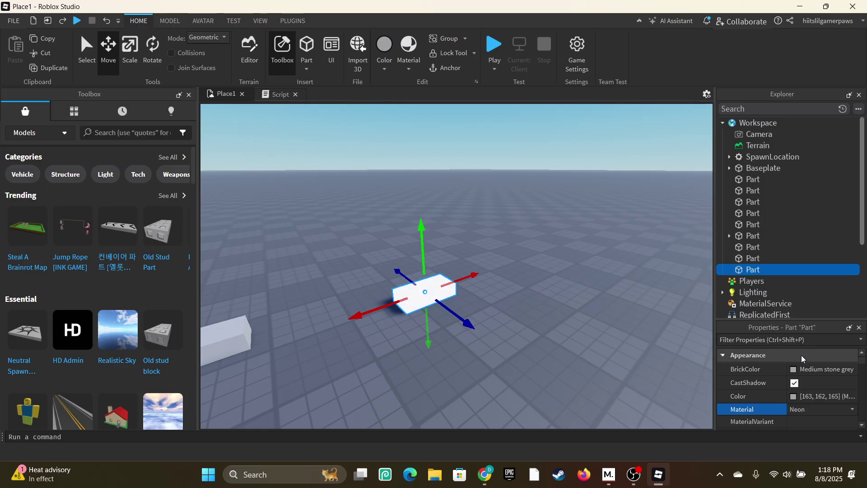
{"action": "left_click", "coordinate": [795, 370]}
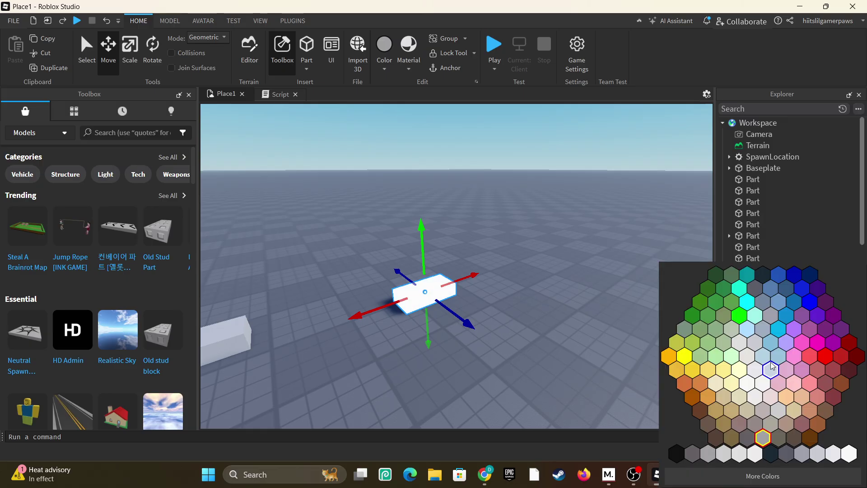
{"action": "left_click", "coordinate": [739, 316]}
{"action": "right_click_drag", "start_coordinate": [515, 346], "coordinate": [445, 361]}
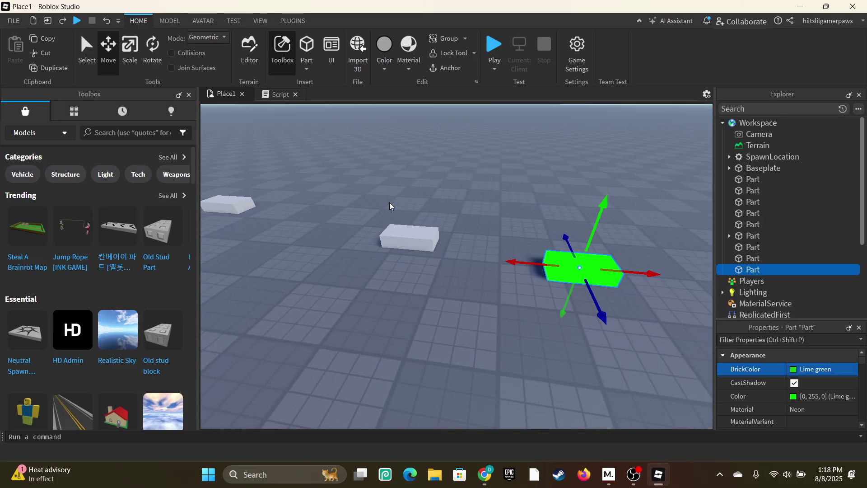
Step: Give the middle of the three loose parts the Rock material and the basic violet-blue color [85, 0, 255]
{"action": "left_click", "coordinate": [415, 247]}
{"action": "left_click", "coordinate": [798, 408]}
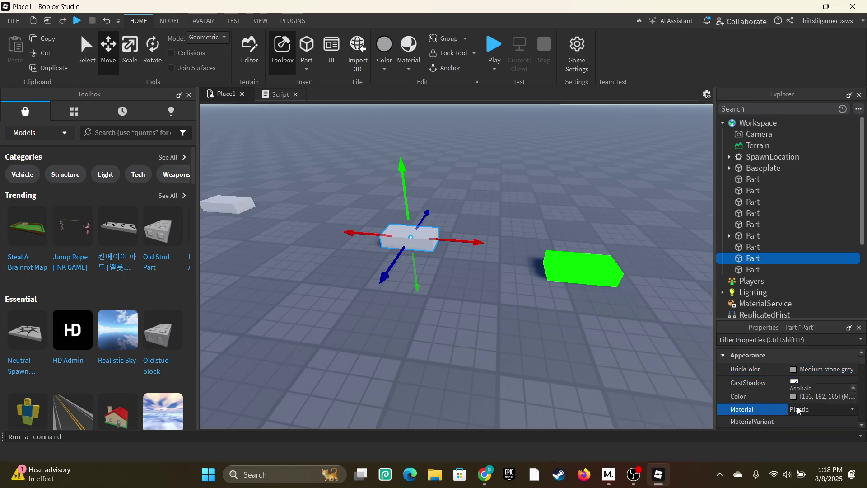
{"action": "left_click", "coordinate": [800, 398]}
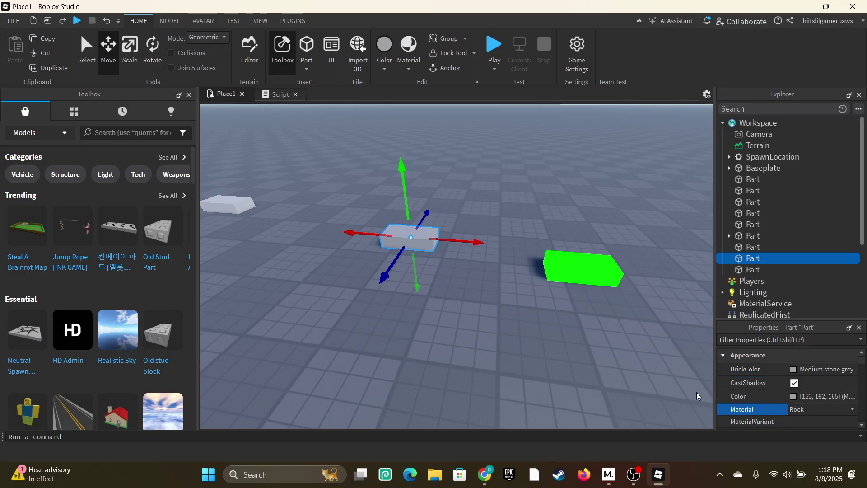
{"action": "left_click", "coordinate": [795, 383]}
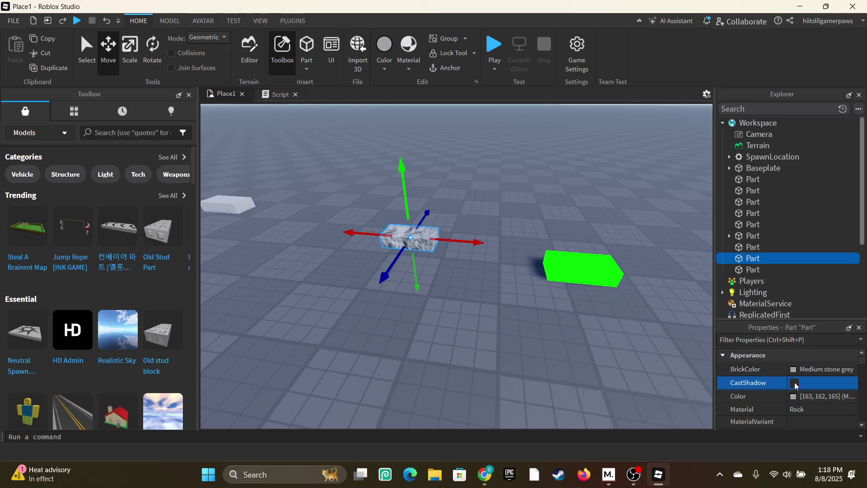
{"action": "left_click", "coordinate": [793, 395]}
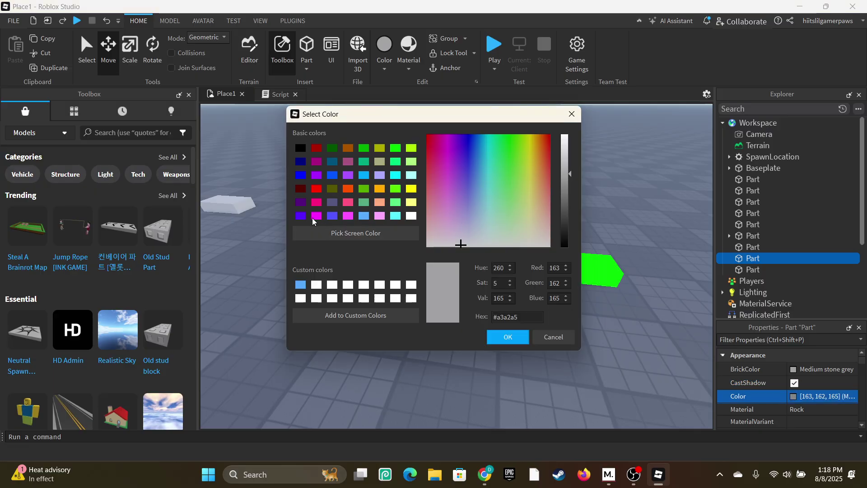
{"action": "left_click", "coordinate": [300, 215]}
{"action": "left_click", "coordinate": [516, 342]}
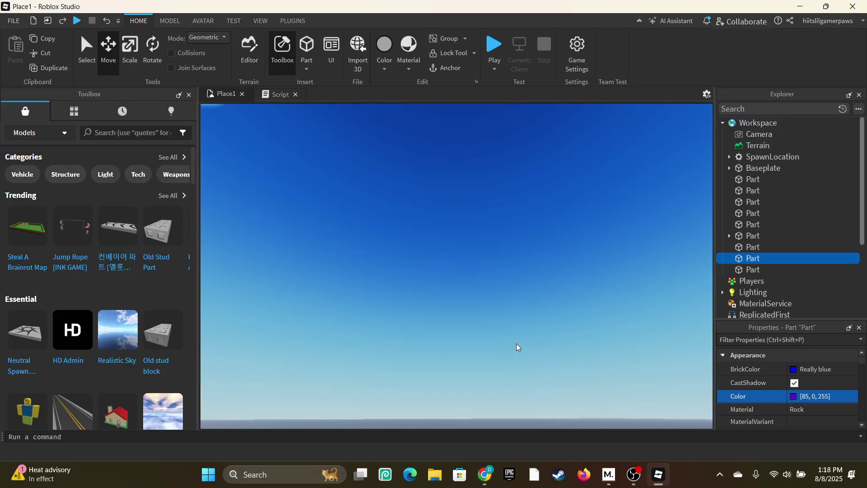
Step: Rename the remaining grey loose part as Item1
{"action": "right_click_drag", "start_coordinate": [516, 343], "coordinate": [517, 343]}
{"action": "key", "text": "w"}
{"action": "right_click_drag", "start_coordinate": [540, 312], "coordinate": [542, 317]}
{"action": "right_click_drag", "start_coordinate": [478, 294], "coordinate": [464, 303]}
{"action": "left_click", "coordinate": [425, 302]}
{"action": "left_click", "coordinate": [419, 295]}
{"action": "key", "text": "s"}
{"action": "key", "text": "a"}
{"action": "key", "text": "w"}
{"action": "right_click", "coordinate": [738, 250]}
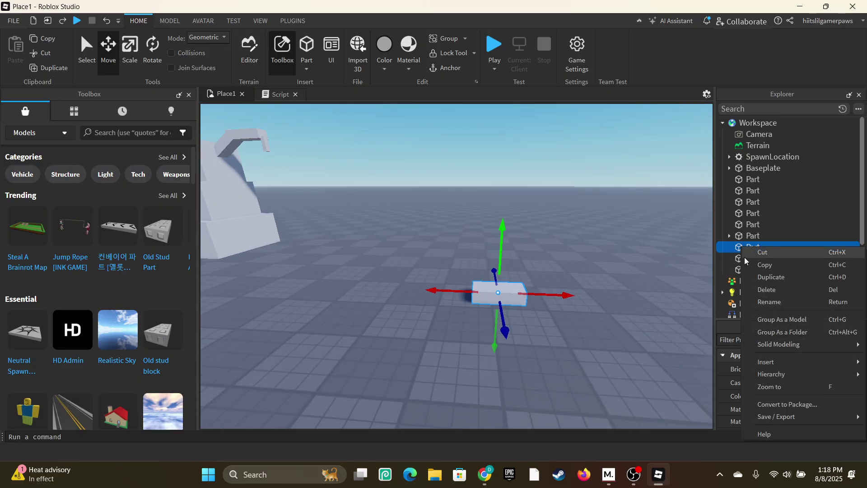
{"action": "left_click", "coordinate": [759, 298]}
{"action": "type", "text": "It"}
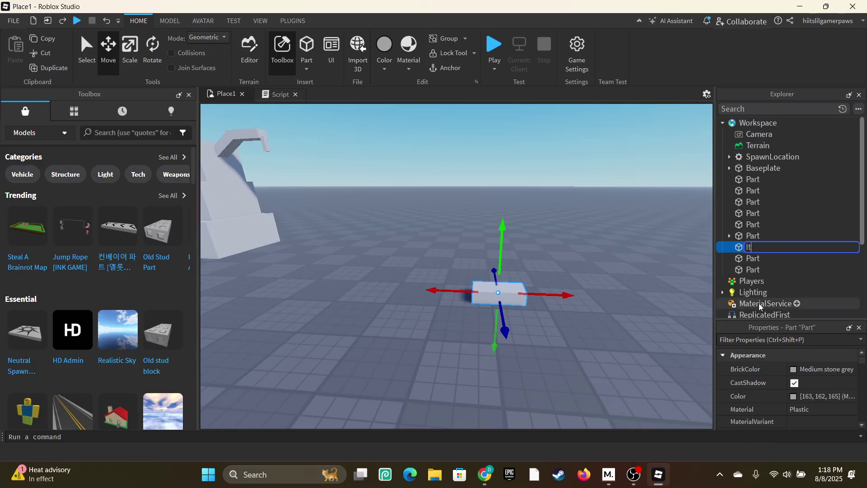
{"action": "type", "text": "em1"}
{"action": "key", "text": "Return"}
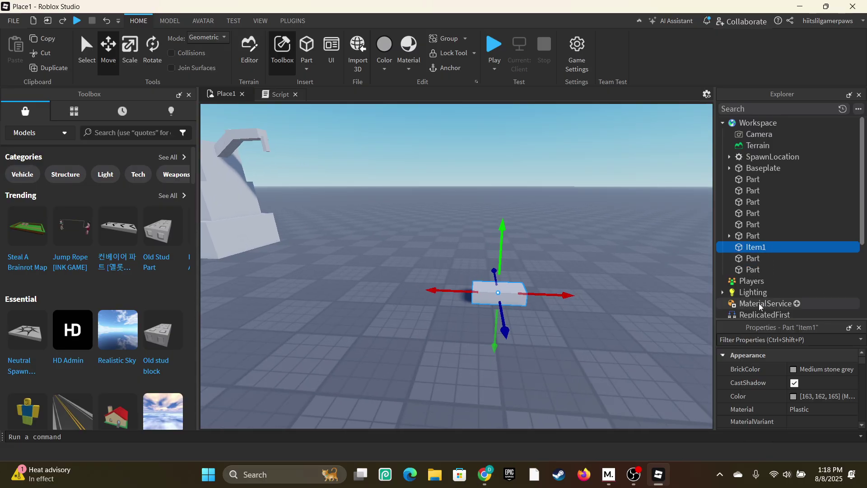
Step: Rename the violet-blue Rock part as Item2
{"action": "right_click_drag", "start_coordinate": [532, 321], "coordinate": [535, 321]}
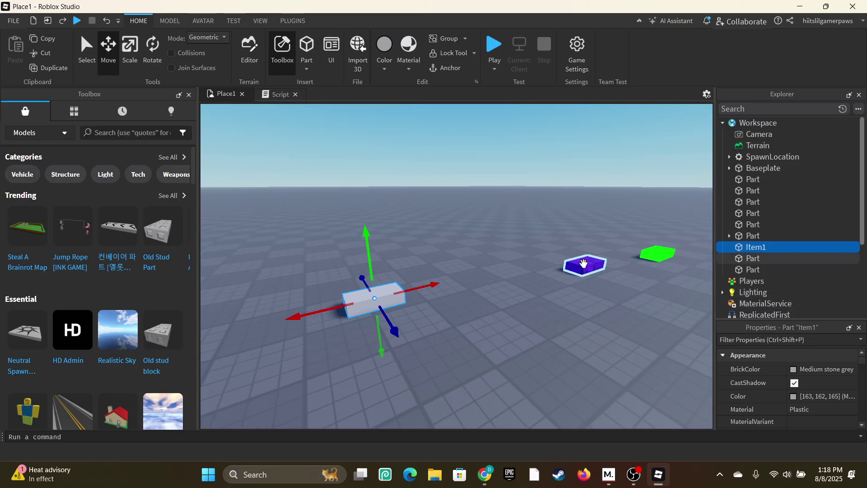
{"action": "left_click", "coordinate": [583, 263]}
{"action": "right_click", "coordinate": [764, 258]}
{"action": "left_click", "coordinate": [766, 310]}
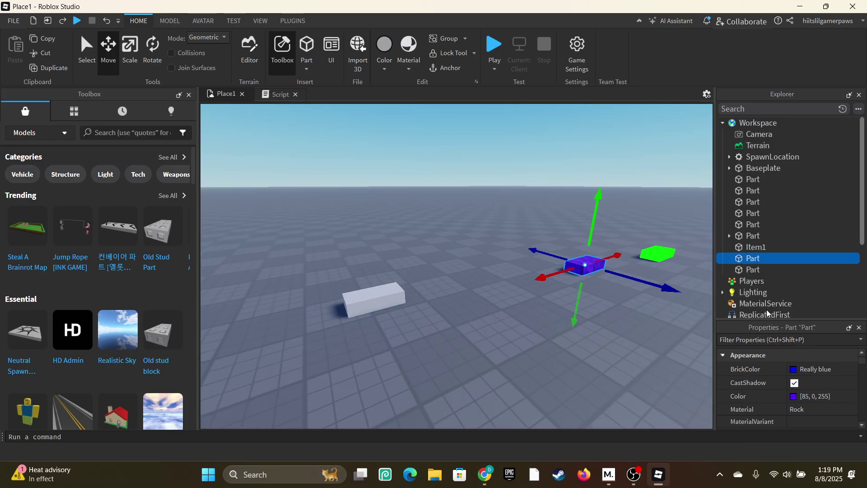
{"action": "type", "text": "It"}
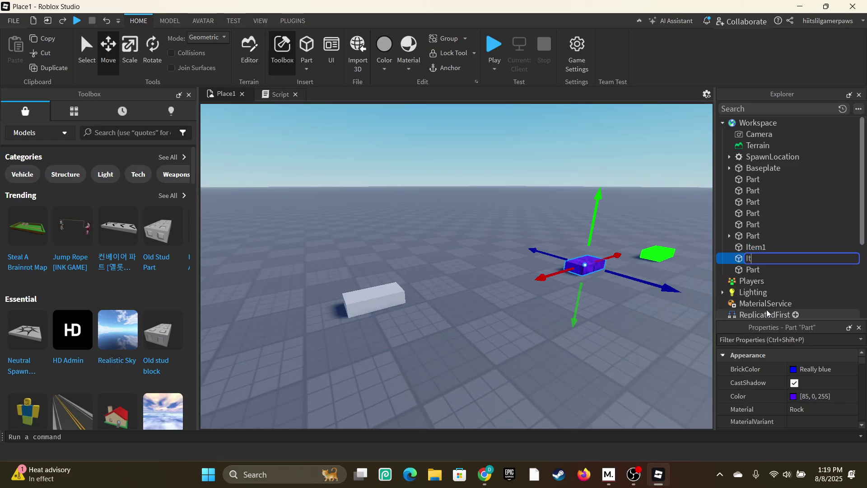
{"action": "type", "text": "em2"}
{"action": "key", "text": "Return"}
Step: Rename the lime green Neon part as Item3
{"action": "left_click", "coordinate": [757, 269]}
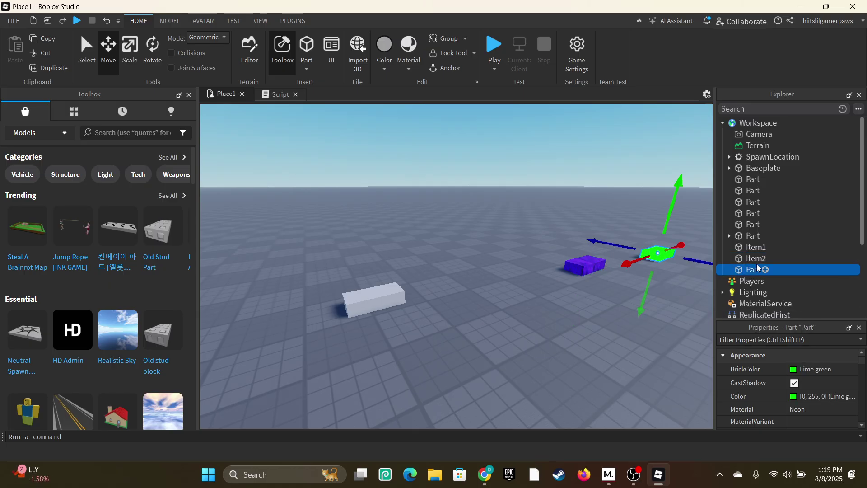
{"action": "right_click", "coordinate": [757, 270]}
{"action": "left_click", "coordinate": [766, 323]}
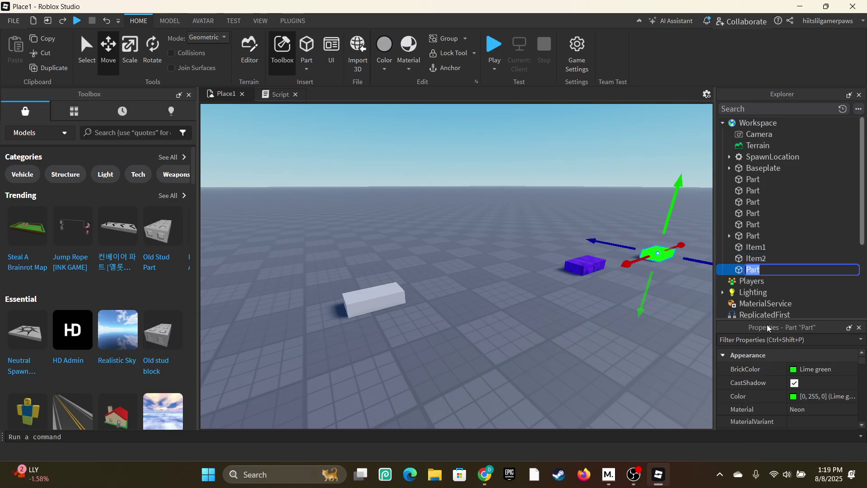
{"action": "key", "text": "BackSpace"}
{"action": "type", "text": "Item3"}
{"action": "key", "text": "Return"}
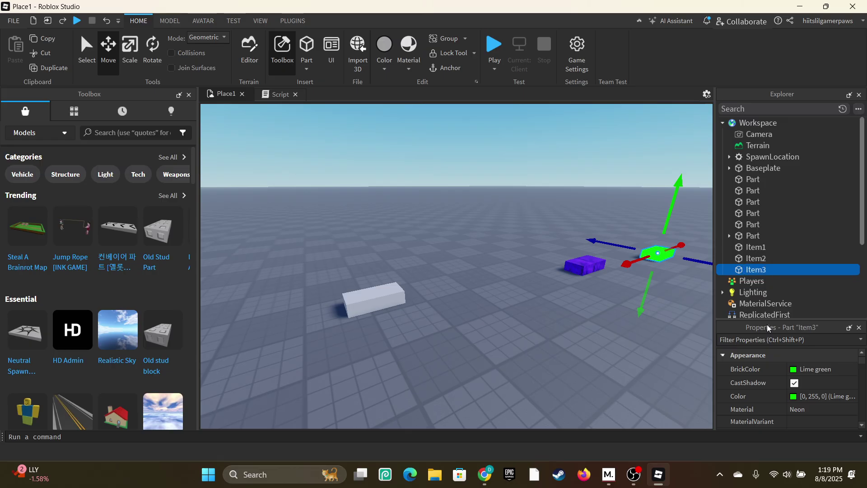
Step: Move Item1, Item2 and Item3 straight down until each is beneath the baseplate surface
{"action": "right_click_drag", "start_coordinate": [523, 289], "coordinate": [511, 307]}
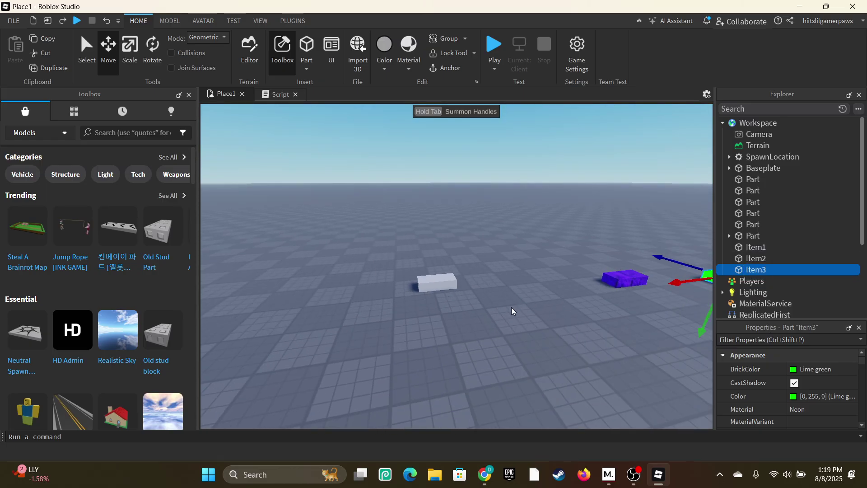
{"action": "left_click", "coordinate": [446, 284]}
{"action": "left_click_drag", "start_coordinate": [443, 317], "coordinate": [441, 337]}
{"action": "right_click_drag", "start_coordinate": [442, 337], "coordinate": [518, 291]}
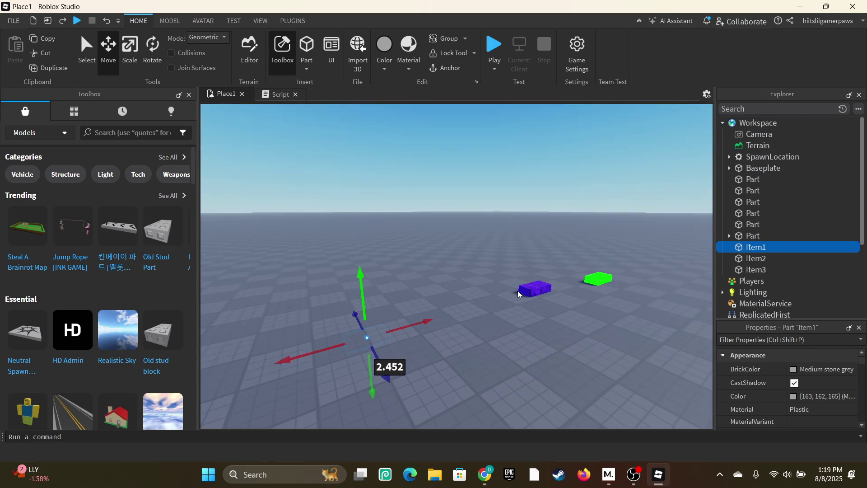
{"action": "left_click", "coordinate": [525, 291]}
{"action": "left_click_drag", "start_coordinate": [542, 325], "coordinate": [538, 356]}
{"action": "left_click", "coordinate": [537, 294]}
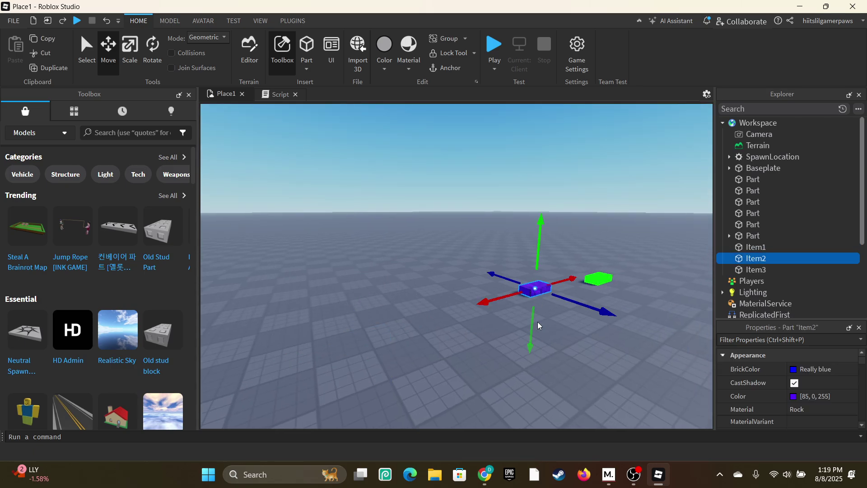
{"action": "left_click_drag", "start_coordinate": [538, 322], "coordinate": [528, 364]}
{"action": "left_click", "coordinate": [597, 300]}
{"action": "left_click_drag", "start_coordinate": [597, 301], "coordinate": [589, 364]}
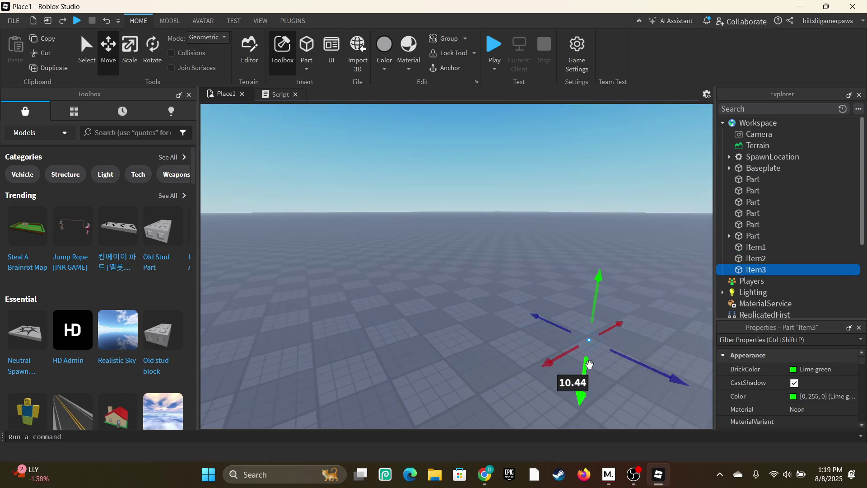
Step: Open the dropper script and set DropWait to 4
{"action": "left_click", "coordinate": [285, 97]}
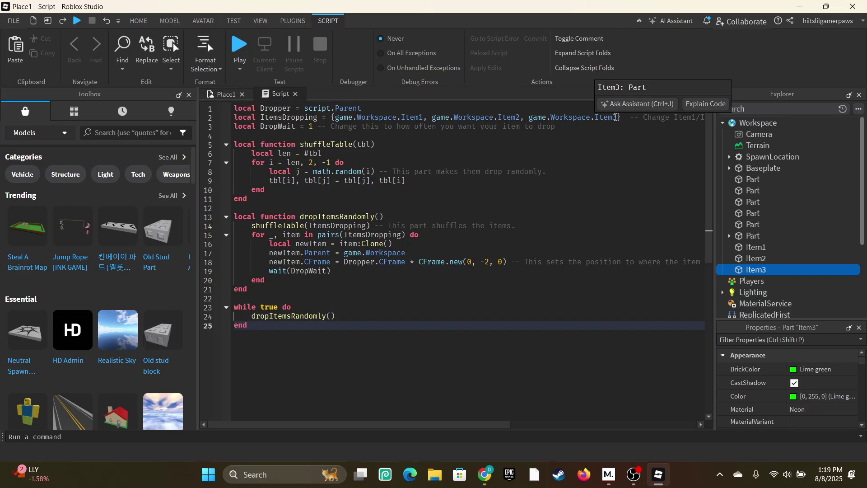
{"action": "mouse_move", "coordinate": [616, 118]}
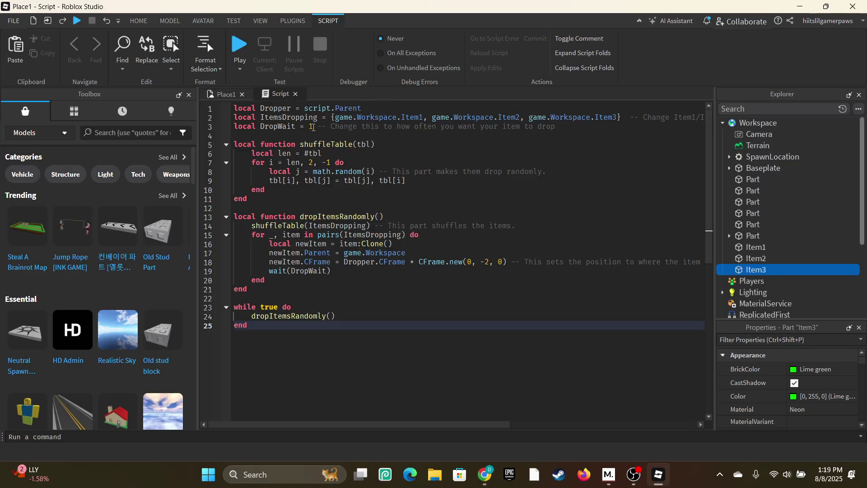
{"action": "double_click", "coordinate": [312, 126]}
{"action": "type", "text": "4"}
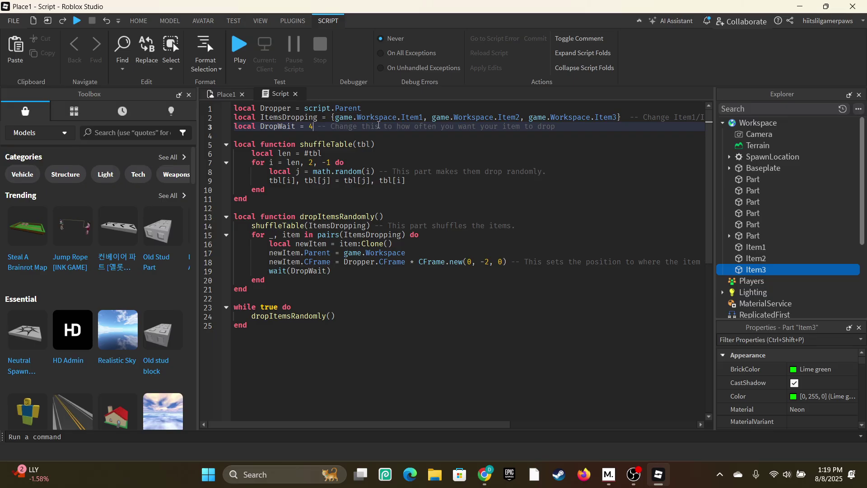
Step: Return to the Place1 viewport and insert the trending conveyor model near the dropper
{"action": "left_click", "coordinate": [224, 94]}
{"action": "mouse_move", "coordinate": [450, 228]}
{"action": "right_mouse_down"}
{"action": "mouse_move", "coordinate": [408, 228]}
{"action": "mouse_move", "coordinate": [450, 229]}
{"action": "right_mouse_up"}
{"action": "key", "text": "w"}
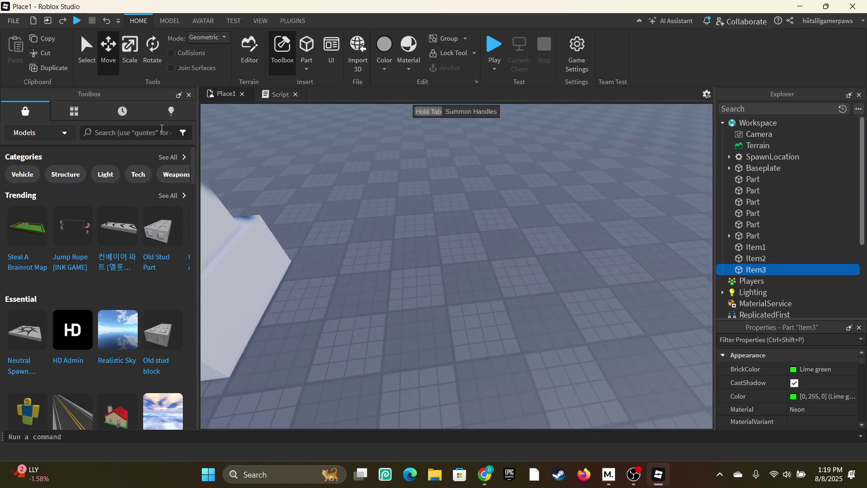
{"action": "left_click", "coordinate": [111, 245]}
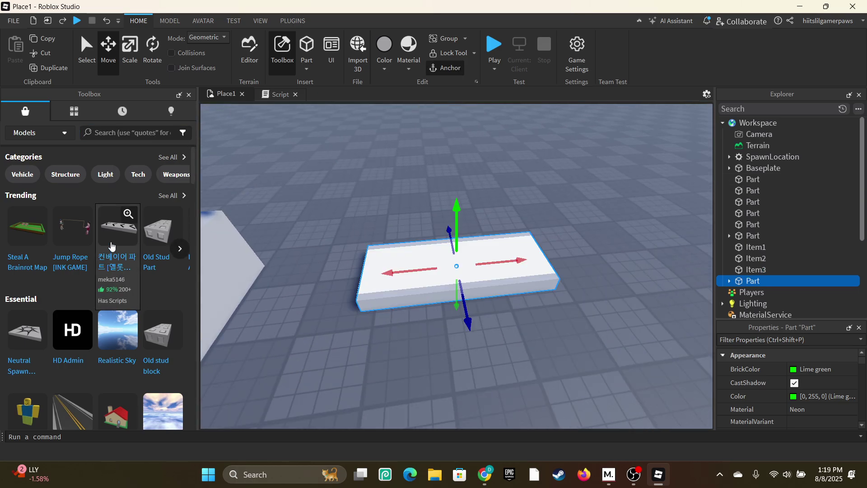
{"action": "key", "text": "s"}
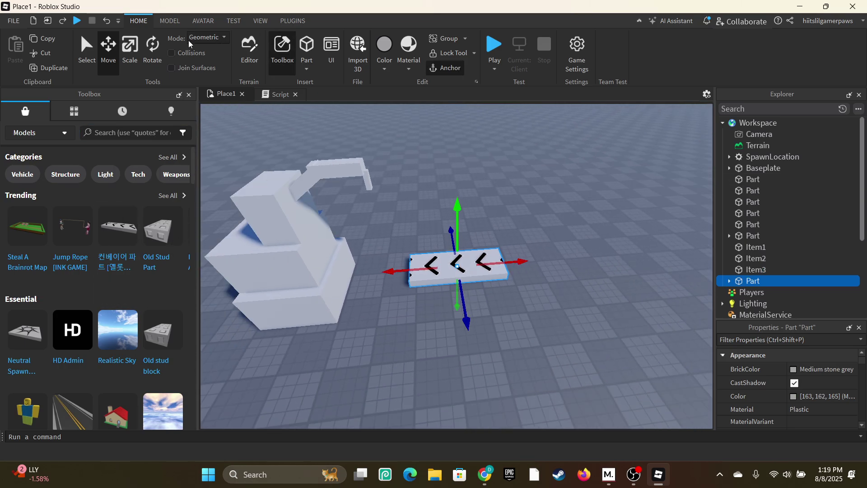
Step: Rotate the conveyor a quarter turn and move it close alongside the dropper's base
{"action": "left_click", "coordinate": [154, 53]}
{"action": "left_click_drag", "start_coordinate": [455, 304], "coordinate": [493, 274]}
{"action": "left_click", "coordinate": [110, 59]}
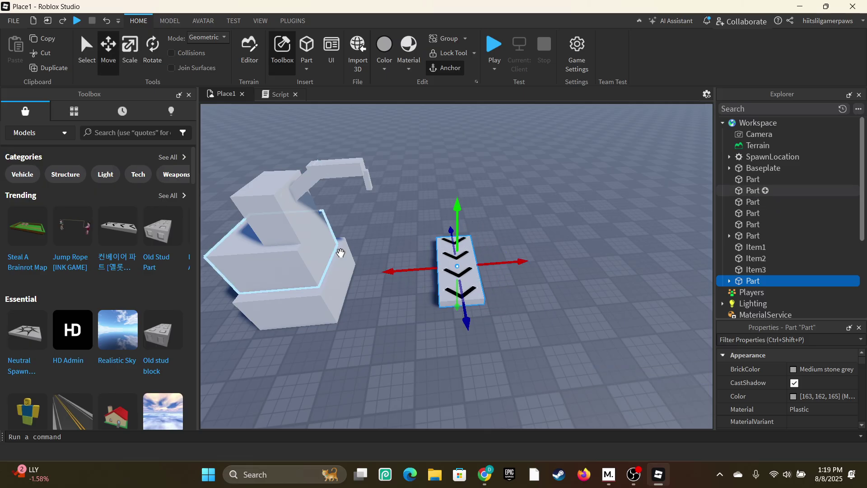
{"action": "left_click", "coordinate": [404, 263]}
{"action": "left_click", "coordinate": [444, 274]}
{"action": "left_click_drag", "start_coordinate": [420, 275], "coordinate": [389, 334]}
{"action": "left_click_drag", "start_coordinate": [373, 294], "coordinate": [353, 293]}
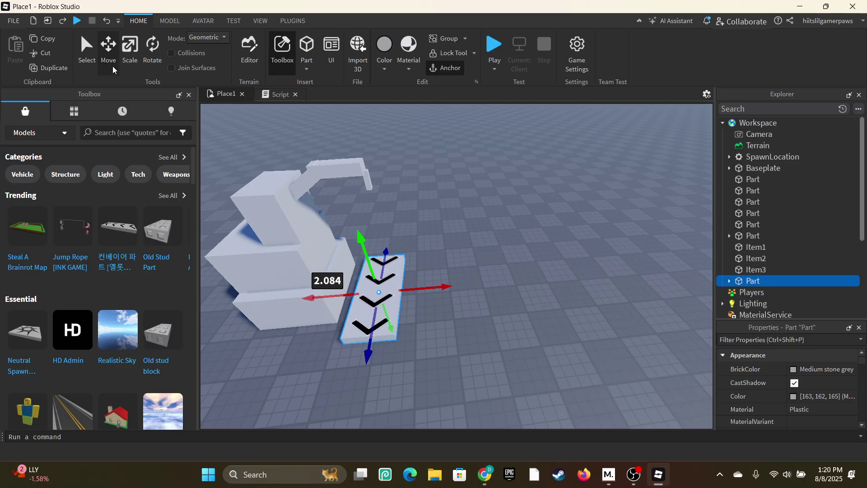
Step: Scale the conveyor lengthwise at both ends into a long belt running past the dropper
{"action": "left_click", "coordinate": [130, 47]}
{"action": "left_click_drag", "start_coordinate": [389, 246], "coordinate": [416, 164]}
{"action": "key", "text": "s"}
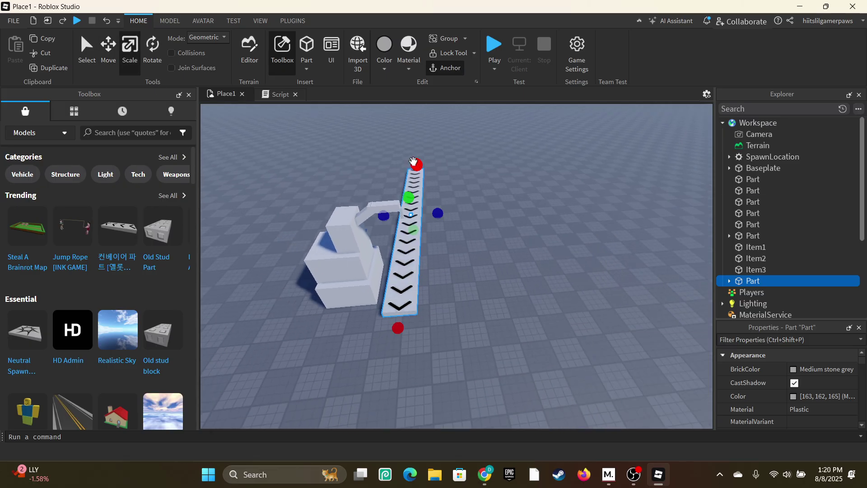
{"action": "key", "text": "s"}
{"action": "left_click_drag", "start_coordinate": [398, 329], "coordinate": [387, 373]}
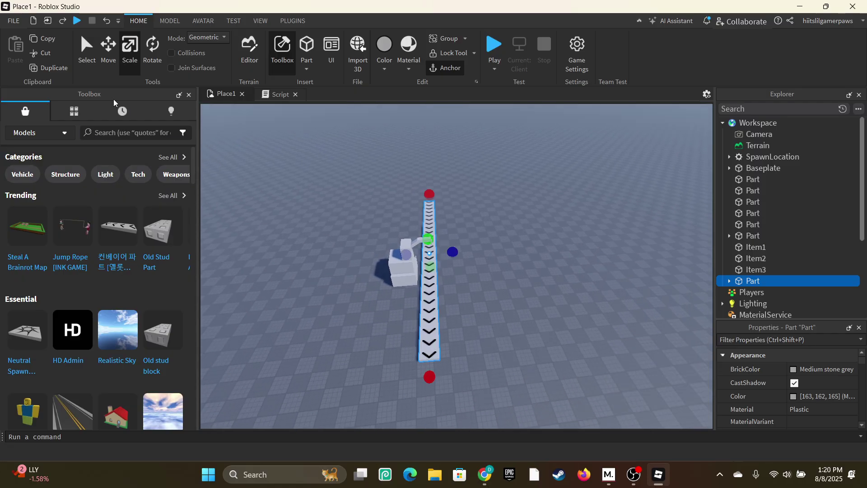
Step: Paste a copy of the long conveyor and place it directly beside the first, on the side away from the dropper
{"action": "key", "text": "w"}
{"action": "key", "text": "d"}
{"action": "left_click", "coordinate": [47, 39]}
{"action": "left_click", "coordinate": [16, 54]}
{"action": "right_click_drag", "start_coordinate": [356, 202], "coordinate": [316, 185]}
{"action": "key", "text": "w"}
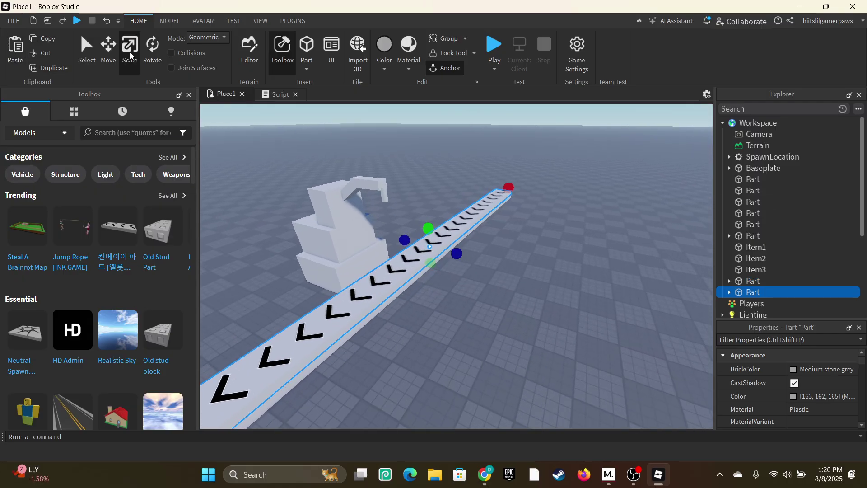
{"action": "left_click", "coordinate": [110, 50]}
{"action": "left_click_drag", "start_coordinate": [507, 254], "coordinate": [505, 291]}
{"action": "scroll", "coordinate": [505, 258], "scroll_direction": "up", "scroll_amount": 5}
{"action": "scroll", "coordinate": [507, 257], "scroll_direction": "down", "scroll_amount": 4}
{"action": "right_click_drag", "start_coordinate": [505, 254], "coordinate": [483, 293]}
{"action": "left_click_drag", "start_coordinate": [505, 238], "coordinate": [495, 234]}
{"action": "right_click_drag", "start_coordinate": [495, 234], "coordinate": [512, 240]}
{"action": "scroll", "coordinate": [495, 233], "scroll_direction": "down", "scroll_amount": 4}
{"action": "scroll", "coordinate": [504, 237], "scroll_direction": "up", "scroll_amount": 2}
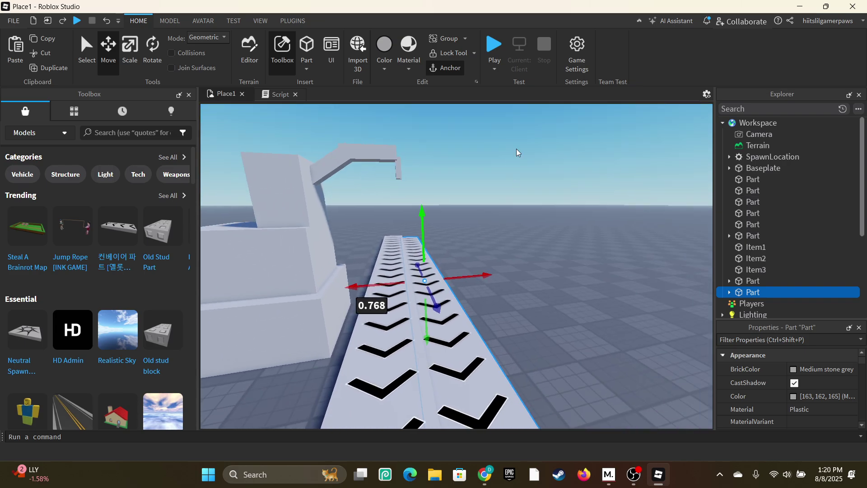
Step: Start a playtest and walk the character around the dropper to examine the items dropped beside the conveyors
{"action": "left_click", "coordinate": [494, 42]}
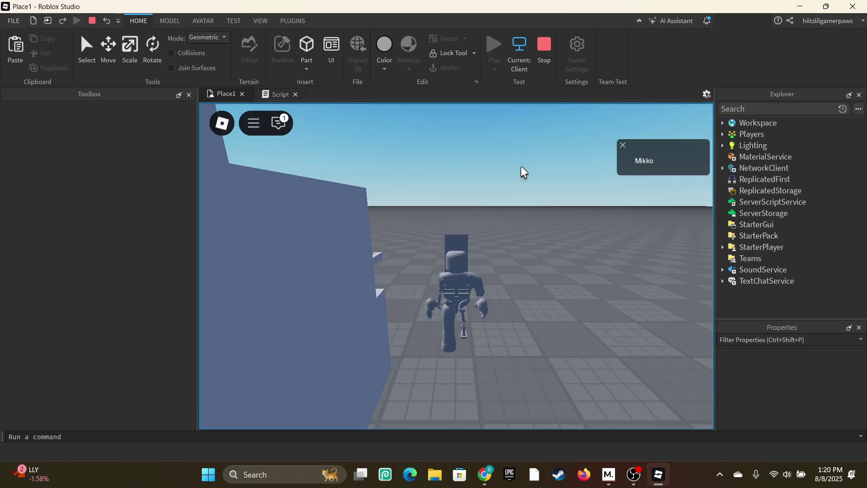
{"action": "key", "text": "w"}
{"action": "right_click_drag", "start_coordinate": [521, 166], "coordinate": [321, 168]}
{"action": "right_click_drag", "start_coordinate": [578, 294], "coordinate": [578, 294]}
{"action": "key", "text": "s"}
{"action": "key", "text": "d"}
{"action": "key", "text": "w"}
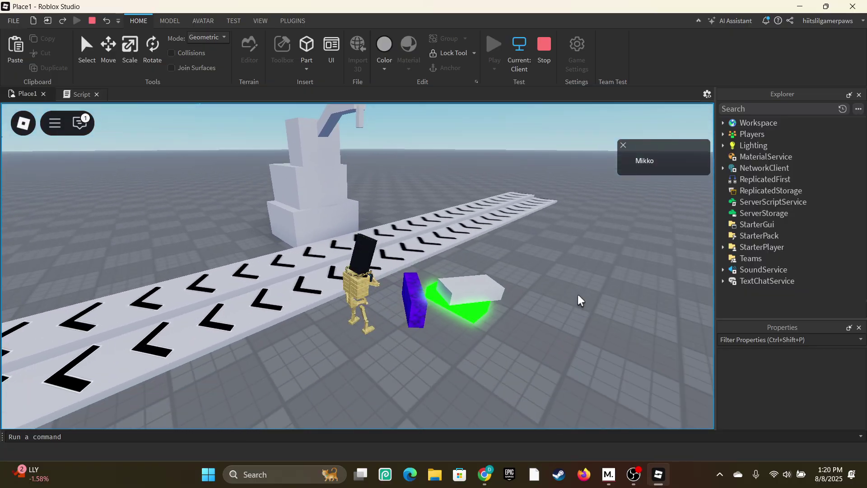
Step: Run and jump the character onto the conveyors to check how the belts and dropped items behave
{"action": "right_click_drag", "start_coordinate": [367, 235], "coordinate": [367, 234]}
{"action": "right_click_drag", "start_coordinate": [475, 242], "coordinate": [475, 242]}
{"action": "key", "text": "a"}
{"action": "key", "text": "s"}
{"action": "key", "text": "space"}
{"action": "key", "text": "w"}
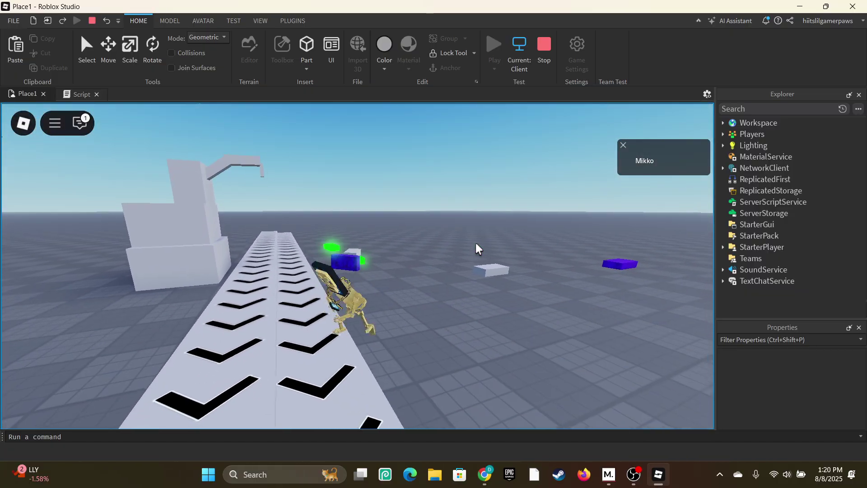
{"action": "key", "text": "a"}
{"action": "key", "text": "space"}
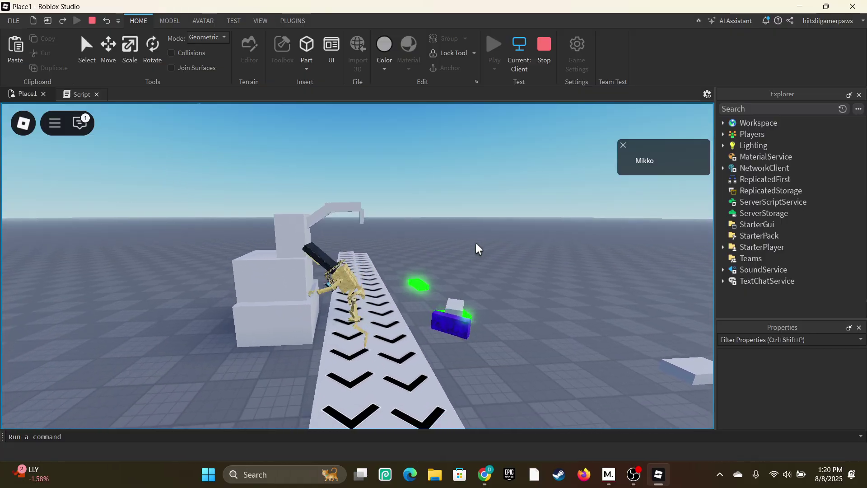
{"action": "key", "text": "d"}
{"action": "key", "text": "a"}
{"action": "key", "text": "space"}
{"action": "key", "text": "d"}
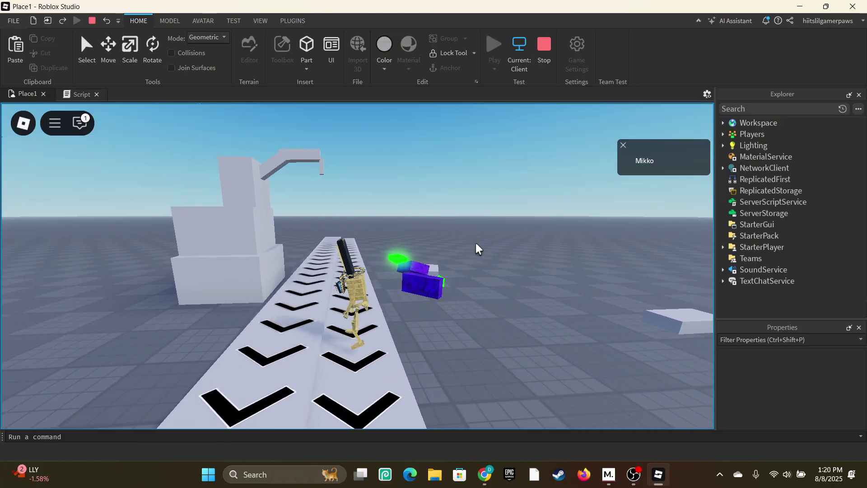
Step: Walk and jump the character around the items dropped beside the conveyors to examine them, and end the playtest
{"action": "key", "text": "space"}
{"action": "key", "text": "a"}
{"action": "key", "text": "d"}
{"action": "key", "text": "space"}
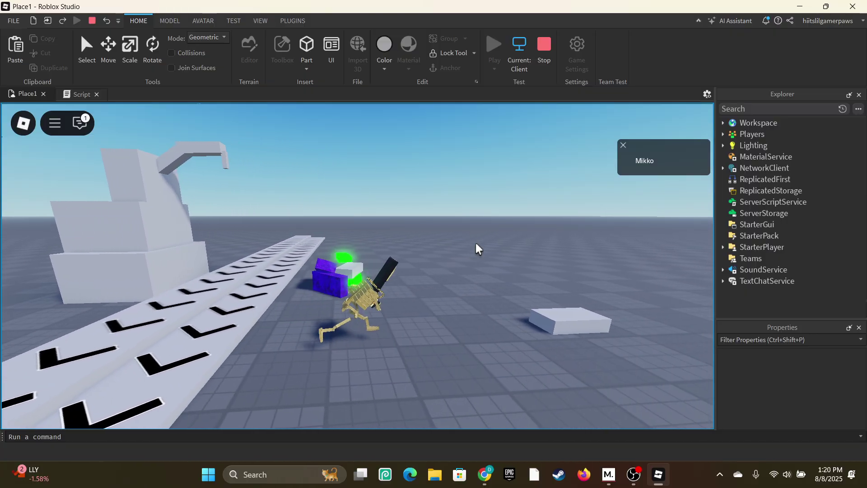
{"action": "right_click_drag", "start_coordinate": [476, 242], "coordinate": [384, 224]}
{"action": "key", "text": "w"}
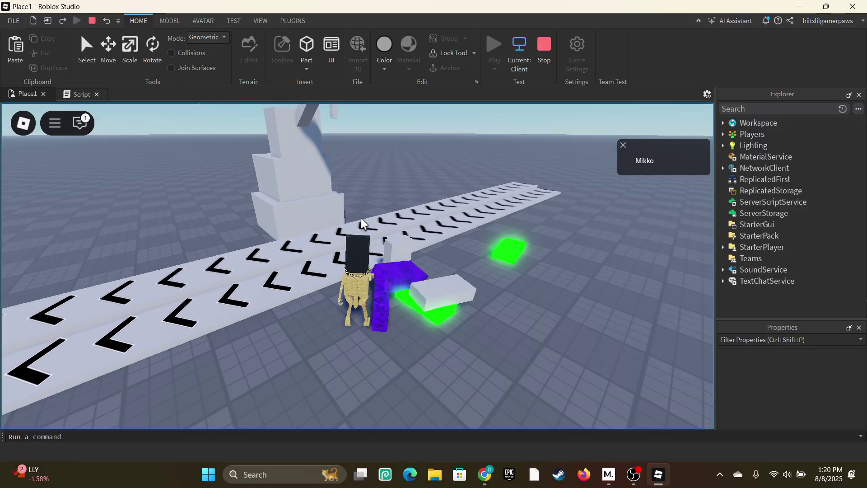
{"action": "key", "text": "s"}
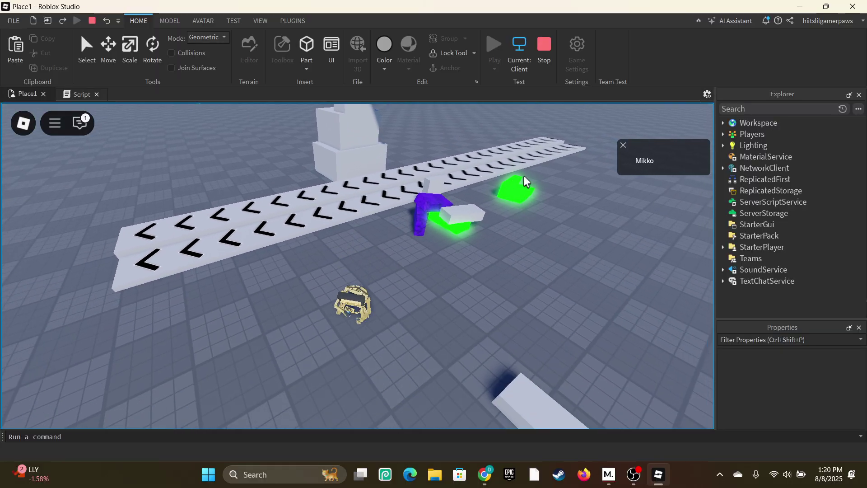
{"action": "right_click_drag", "start_coordinate": [283, 229], "coordinate": [283, 183]}
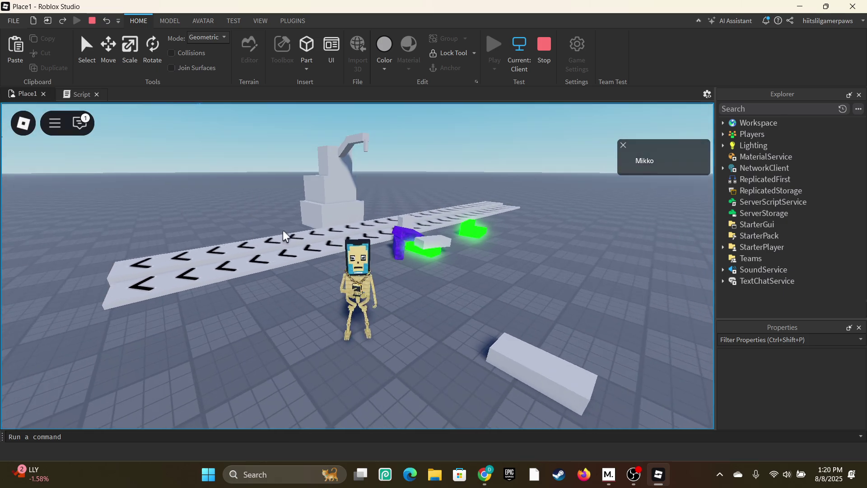
{"action": "key", "text": "w"}
{"action": "left_click", "coordinate": [544, 59]}
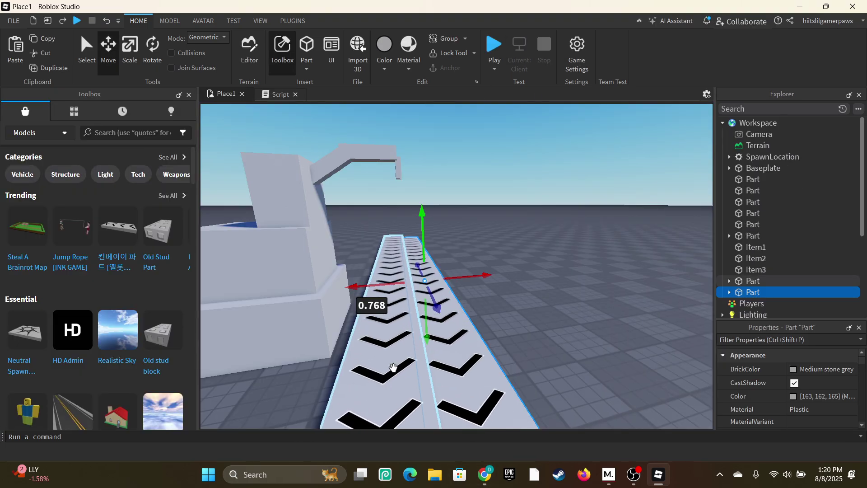
Step: Delete both long conveyors beside the dropper
{"action": "key", "text": "Delete"}
{"action": "left_click", "coordinate": [394, 363]}
{"action": "key", "text": "Delete"}
Step: Examine the dropper's stacked blocks, arm and downward spout from several sides, both close up and from farther away
{"action": "right_click_drag", "start_coordinate": [442, 290], "coordinate": [454, 318]}
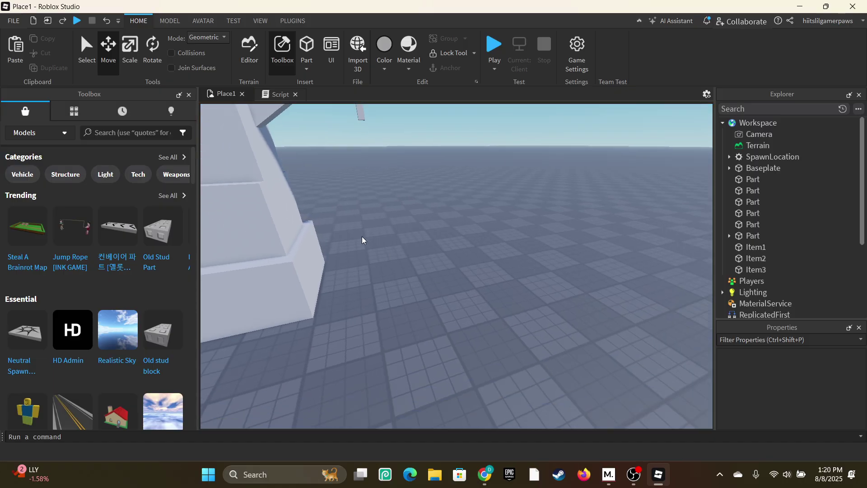
{"action": "mouse_move", "coordinate": [353, 236]}
{"action": "right_mouse_down"}
{"action": "mouse_move", "coordinate": [361, 236]}
{"action": "mouse_move", "coordinate": [346, 237]}
{"action": "right_mouse_up"}
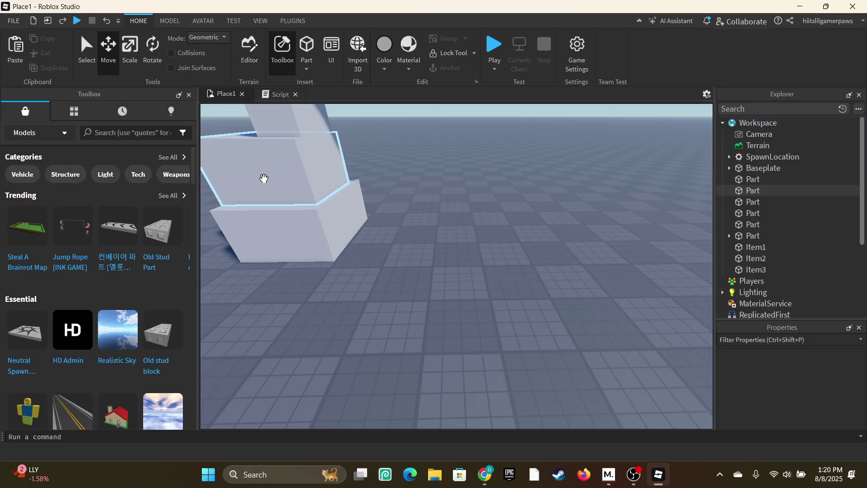
{"action": "right_click_drag", "start_coordinate": [468, 267], "coordinate": [467, 267]}
{"action": "key", "text": "w"}
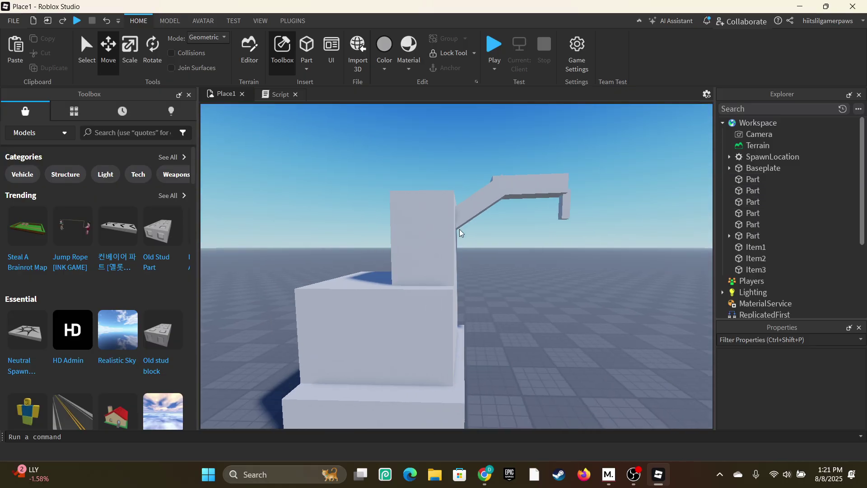
{"action": "left_click", "coordinate": [531, 193]}
{"action": "left_click", "coordinate": [564, 203]}
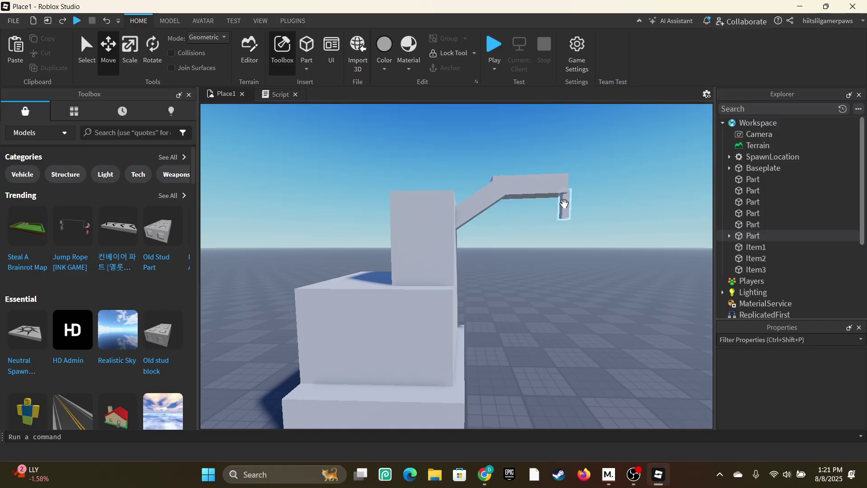
{"action": "right_click_drag", "start_coordinate": [580, 238], "coordinate": [580, 248]}
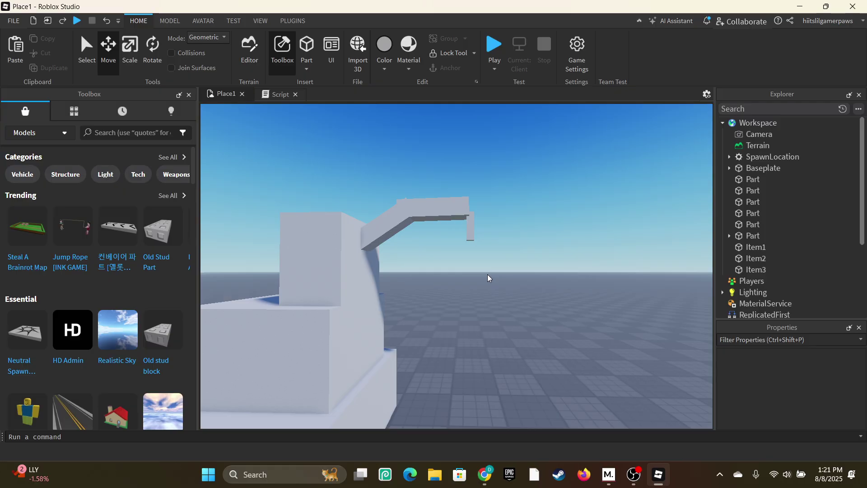
{"action": "right_click_drag", "start_coordinate": [481, 263], "coordinate": [471, 267]}
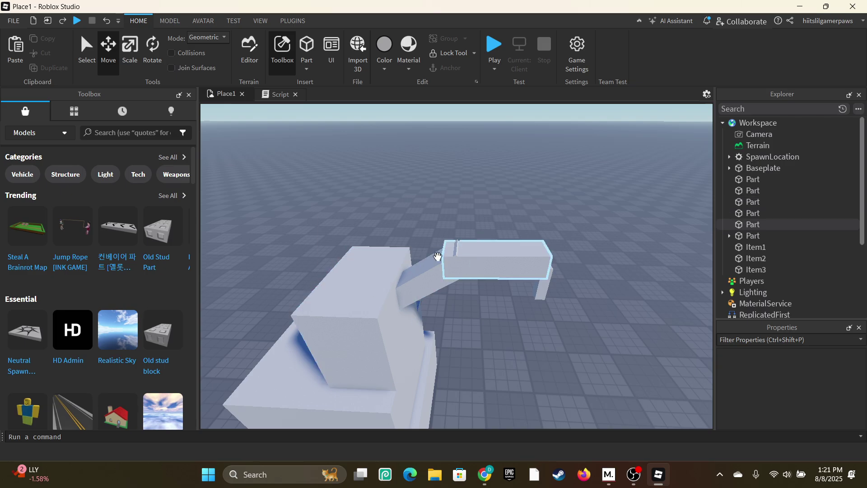
{"action": "scroll", "coordinate": [433, 350], "scroll_direction": "up", "scroll_amount": 4}
{"action": "right_click_drag", "start_coordinate": [398, 406], "coordinate": [397, 407]}
{"action": "scroll", "coordinate": [451, 384], "scroll_direction": "down", "scroll_amount": 5}
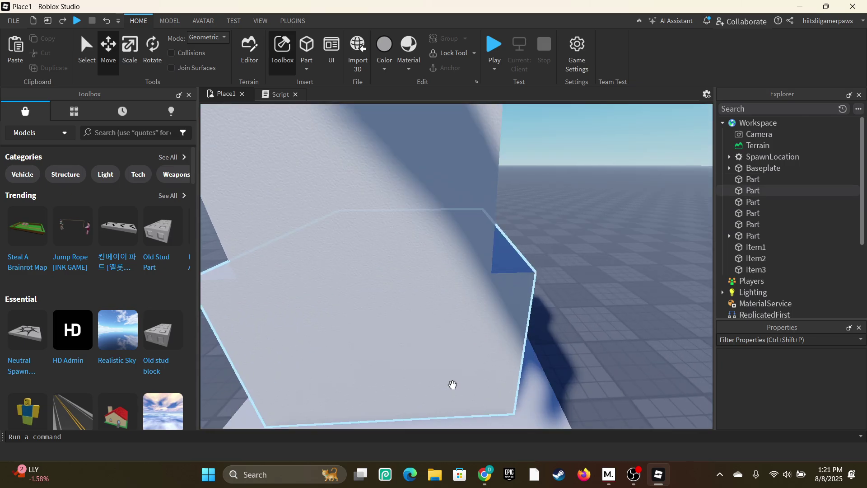
{"action": "right_click_drag", "start_coordinate": [451, 383], "coordinate": [451, 383]}
{"action": "scroll", "coordinate": [450, 381], "scroll_direction": "down", "scroll_amount": 1}
Step: Raise the spout part about 69.6 studs above the dropper's arm and start a playtest
{"action": "left_click", "coordinate": [469, 212]}
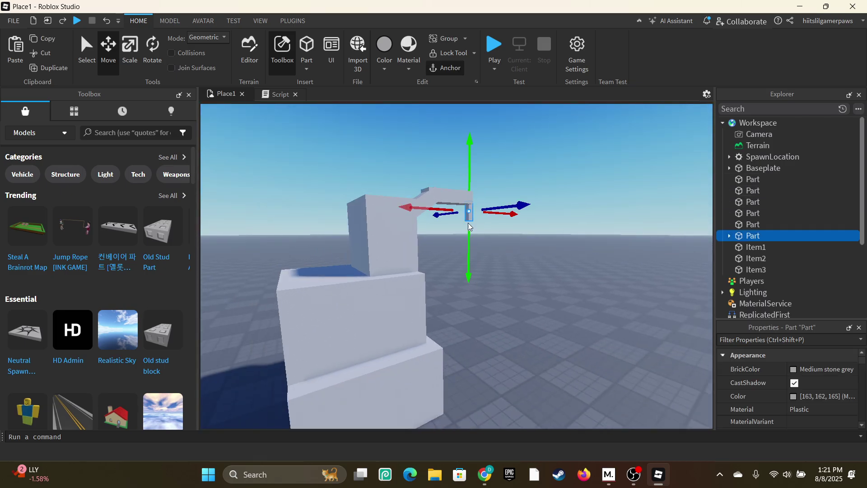
{"action": "left_click_drag", "start_coordinate": [471, 149], "coordinate": [490, 47]}
{"action": "left_click", "coordinate": [491, 47]}
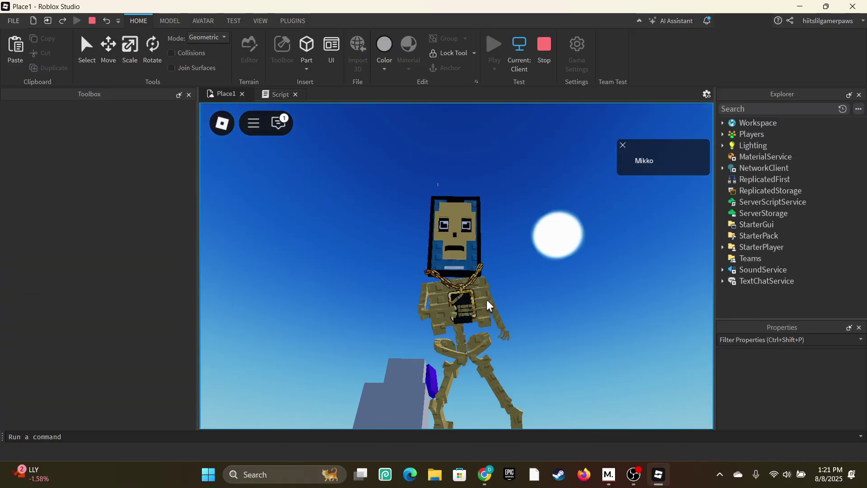
Step: Walk the character toward the dropper, look up to watch items fall from the raised spout, and stop the playtest
{"action": "right_click_drag", "start_coordinate": [486, 300], "coordinate": [288, 299]}
{"action": "key", "text": "w"}
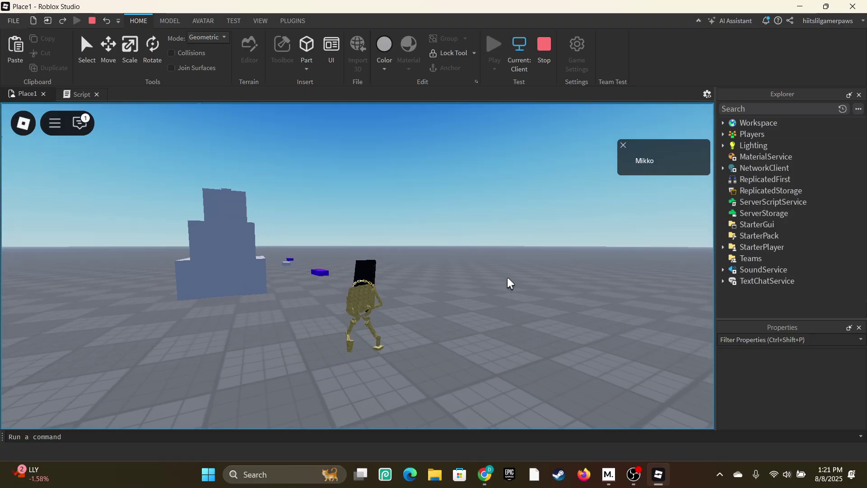
{"action": "right_click_drag", "start_coordinate": [505, 268], "coordinate": [270, 215]}
{"action": "key", "text": "w"}
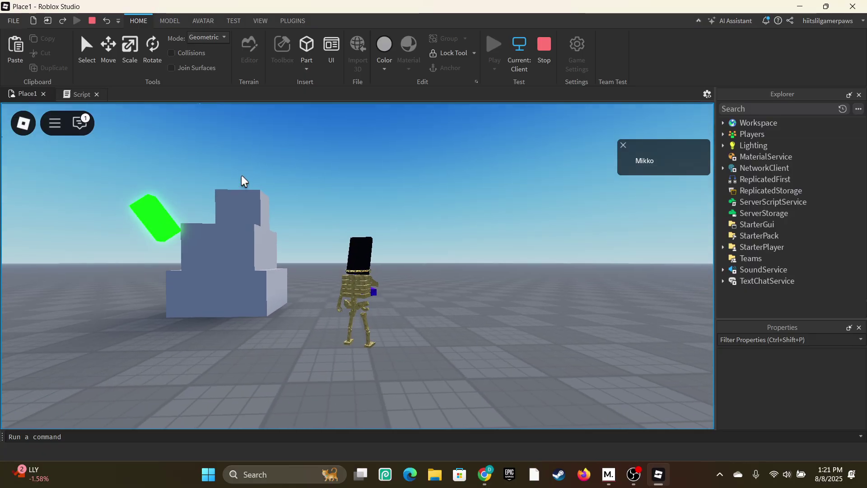
{"action": "right_click_drag", "start_coordinate": [242, 175], "coordinate": [241, 175]}
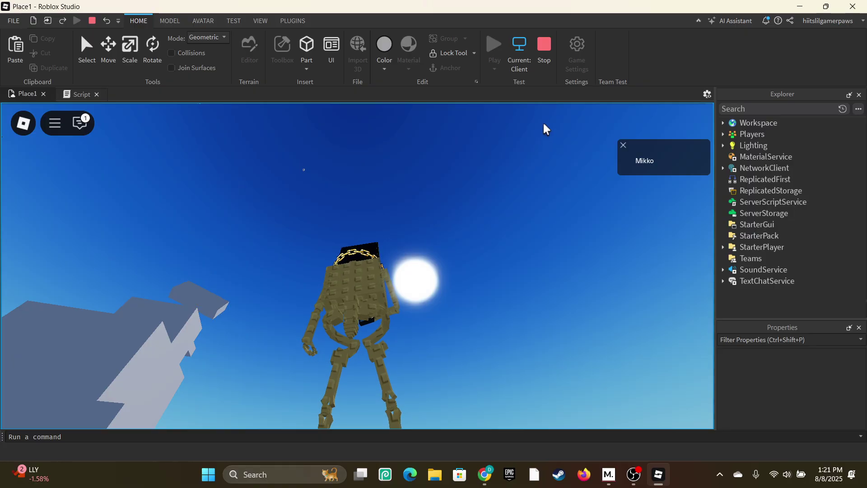
{"action": "left_click", "coordinate": [533, 63]}
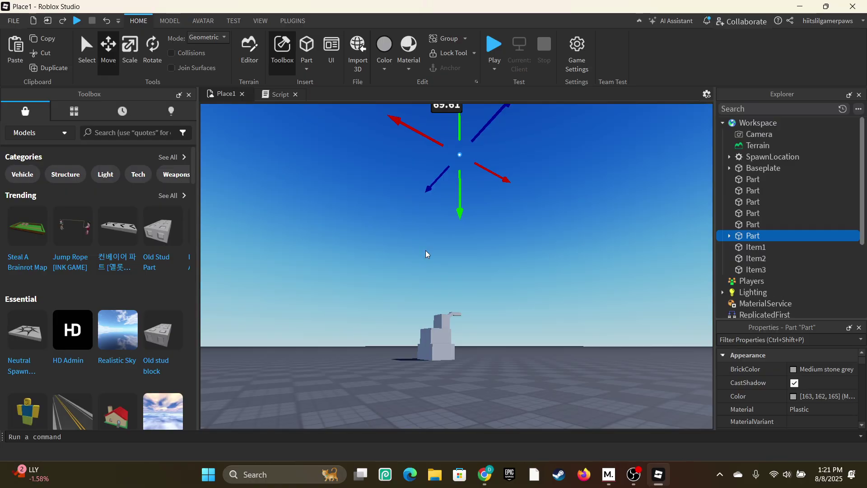
Step: Lower the spout part about 69.2 studs back to the arm's end and check the drops in a short playtest
{"action": "left_click_drag", "start_coordinate": [461, 202], "coordinate": [463, 329]}
{"action": "key", "text": "w"}
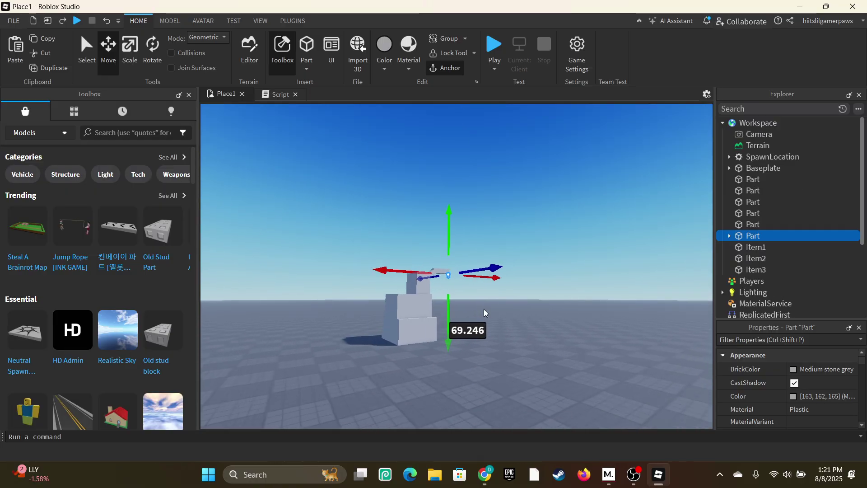
{"action": "left_click", "coordinate": [493, 37]}
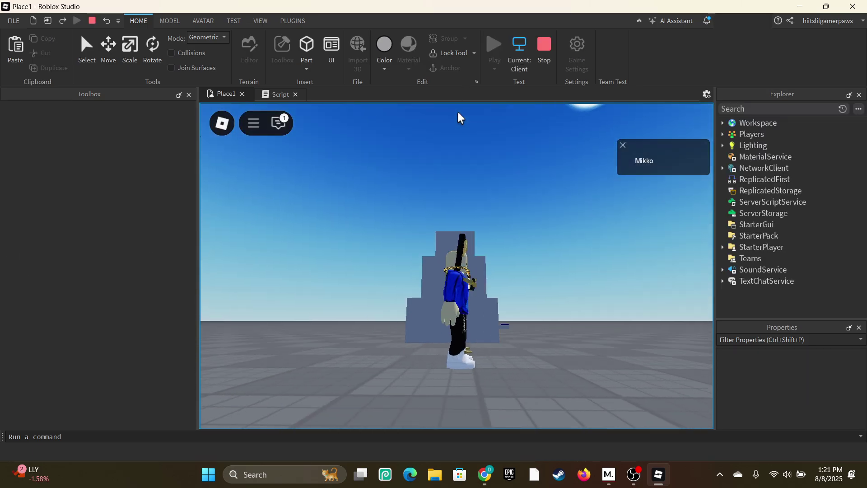
{"action": "key", "text": "w"}
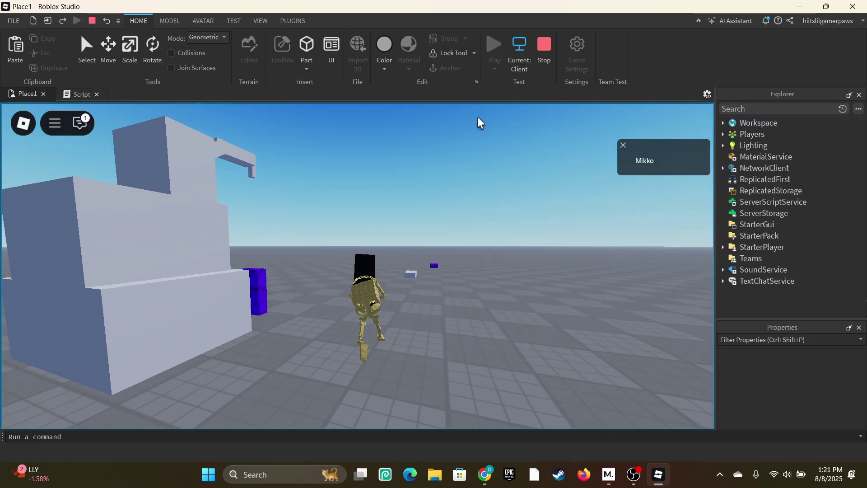
{"action": "right_click_drag", "start_coordinate": [478, 116], "coordinate": [467, 131]}
{"action": "left_click", "coordinate": [544, 45]}
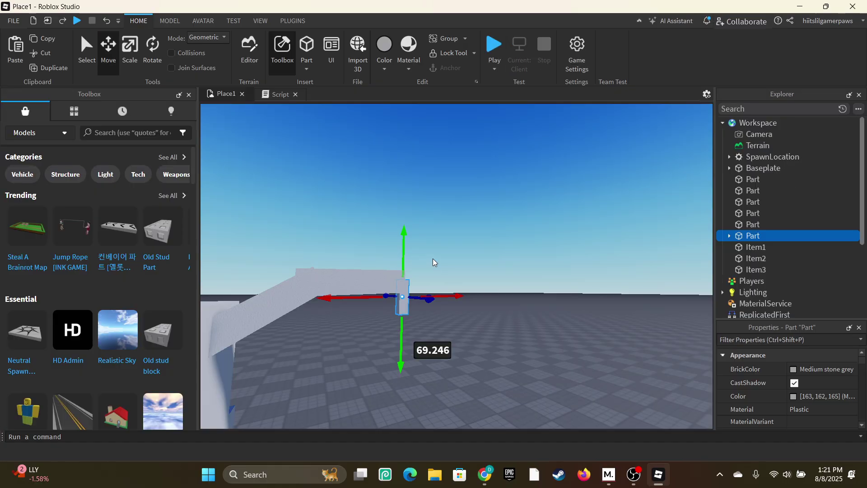
Step: Select all six dropper parts without the spawn location or baseplate, and scale the whole dropper down slightly
{"action": "key", "text": "s"}
{"action": "right_click_drag", "start_coordinate": [433, 259], "coordinate": [432, 258]}
{"action": "scroll", "coordinate": [432, 258], "scroll_direction": "down", "scroll_amount": 4}
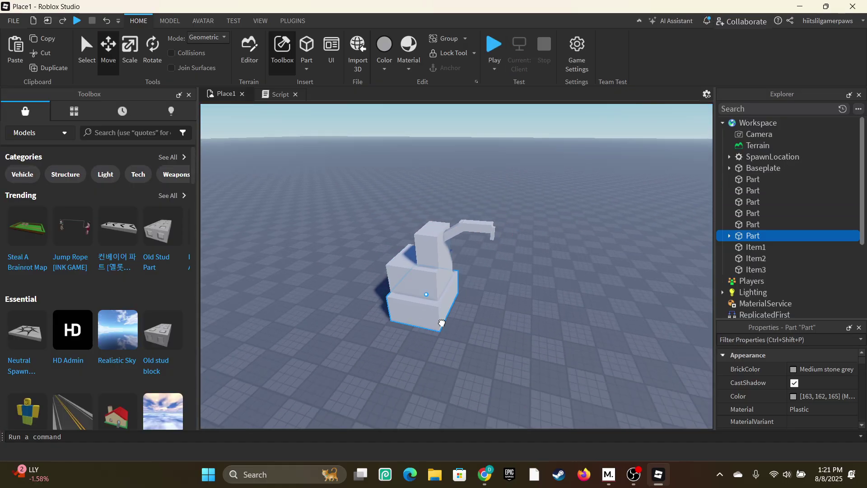
{"action": "left_click", "coordinate": [432, 314]}
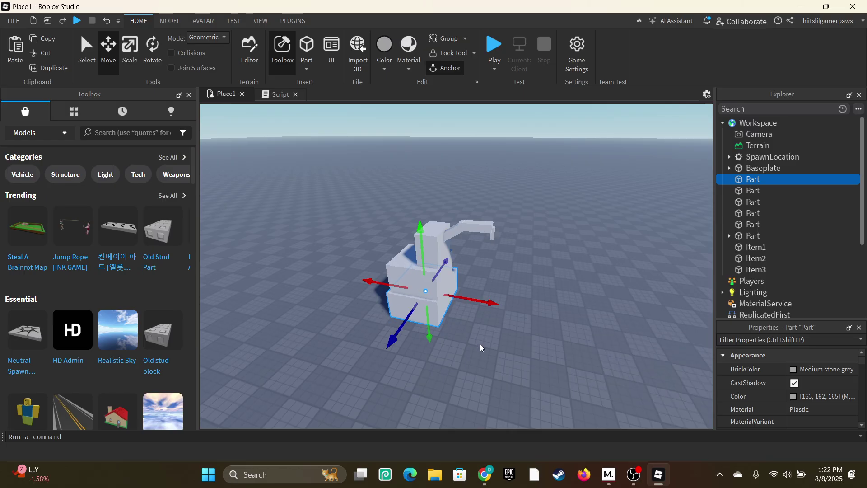
{"action": "left_click_drag", "start_coordinate": [480, 346], "coordinate": [371, 216]}
{"action": "left_click", "coordinate": [548, 328]}
{"action": "left_click_drag", "start_coordinate": [549, 330], "coordinate": [354, 232]}
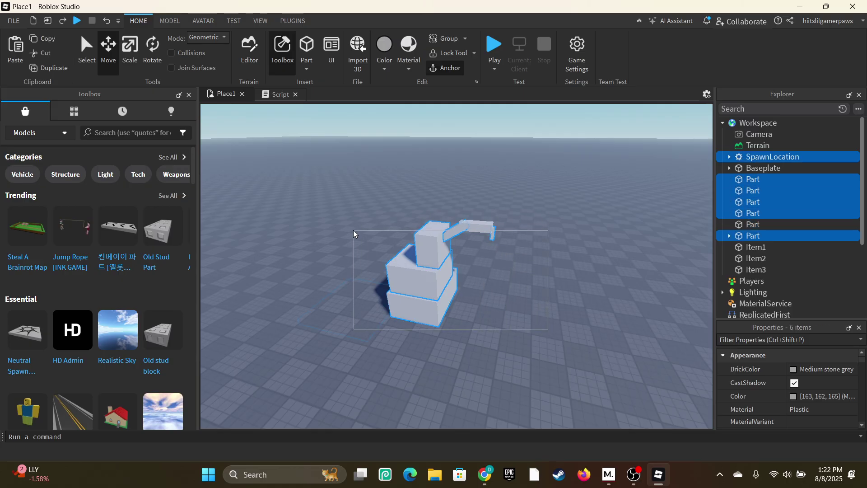
{"action": "left_click", "coordinate": [568, 341]}
{"action": "left_click_drag", "start_coordinate": [538, 338], "coordinate": [410, 197]}
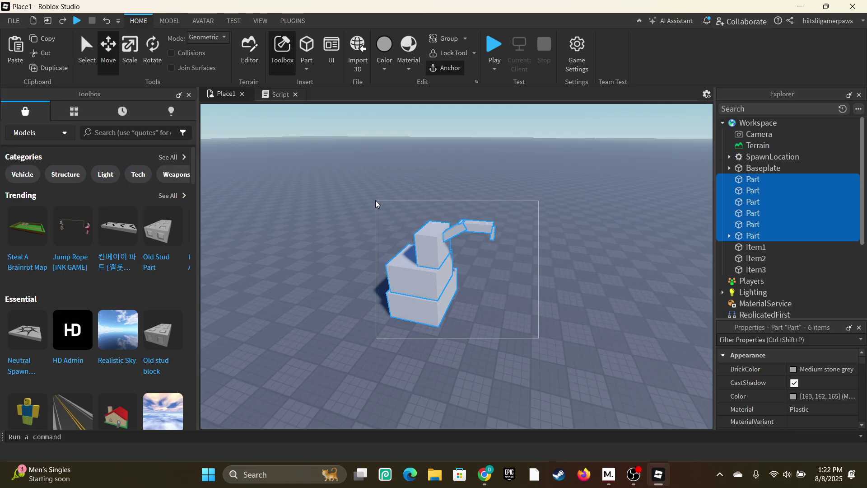
{"action": "left_click", "coordinate": [124, 45]}
{"action": "left_click_drag", "start_coordinate": [437, 190], "coordinate": [439, 205]}
Step: Start a playtest and run the character past the scaled-down dropper to view it and its dropped items
{"action": "left_click", "coordinate": [495, 46]}
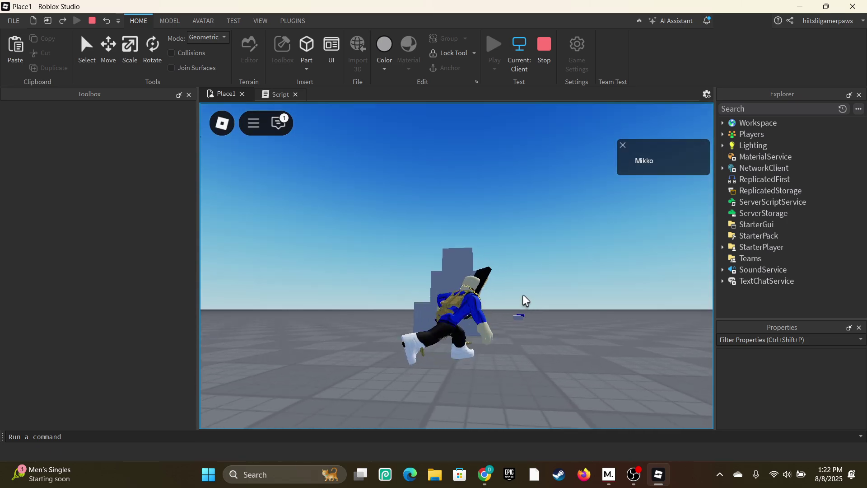
{"action": "key", "text": "w"}
{"action": "right_click_drag", "start_coordinate": [522, 294], "coordinate": [324, 294]}
{"action": "key", "text": "s"}
{"action": "key", "text": "w"}
{"action": "key", "text": "s"}
{"action": "key", "text": "space"}
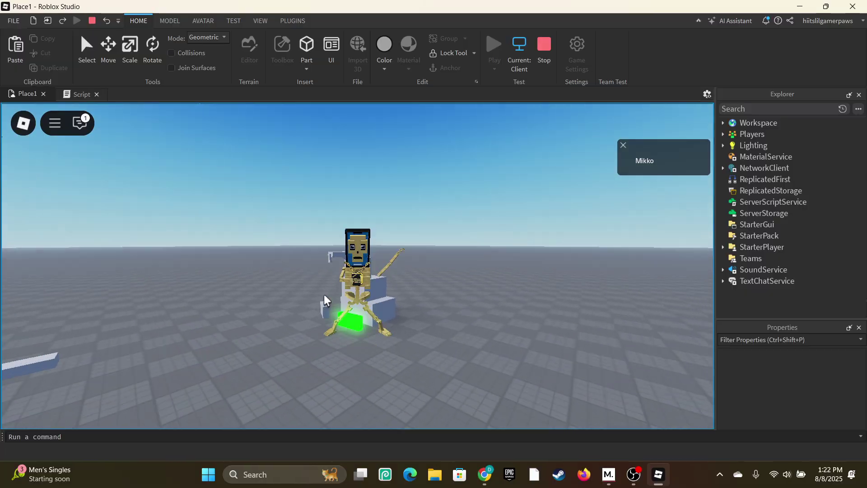
Step: Run and jump the character around the items piled in front of the dropper, and stop the playtest
{"action": "key", "text": "w"}
{"action": "right_click_drag", "start_coordinate": [511, 278], "coordinate": [511, 278]}
{"action": "key", "text": "space"}
{"action": "key", "text": "space"}
{"action": "key", "text": "space"}
{"action": "key", "text": "space"}
{"action": "key", "text": "w"}
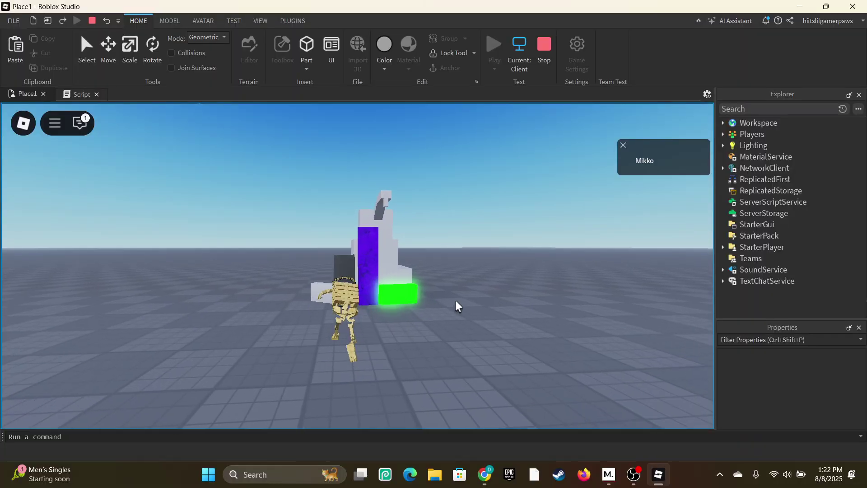
{"action": "right_click_drag", "start_coordinate": [454, 288], "coordinate": [457, 305]}
{"action": "key", "text": "d"}
{"action": "key", "text": "space"}
{"action": "key", "text": "s"}
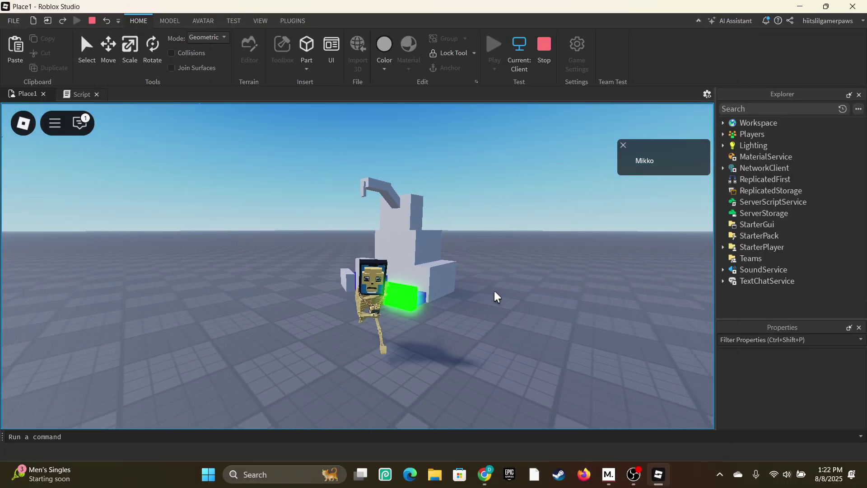
{"action": "left_click", "coordinate": [545, 44]}
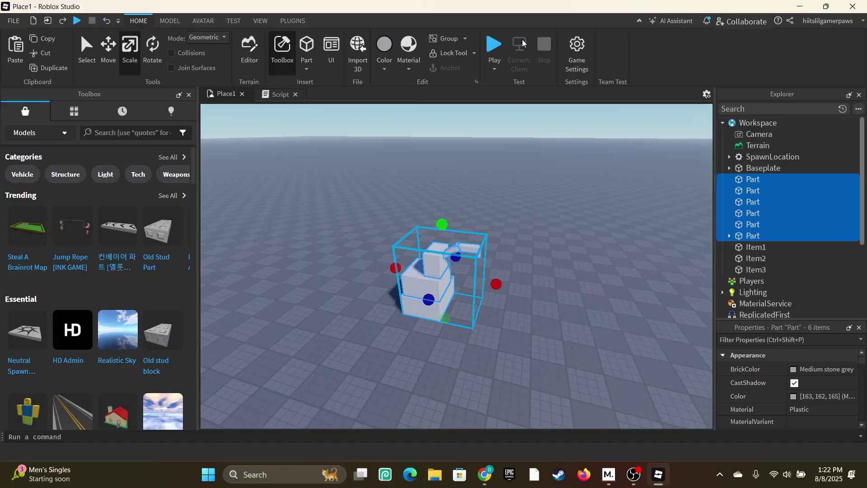
{"action": "left_click", "coordinate": [539, 172]}
{"action": "right_click_drag", "start_coordinate": [545, 327], "coordinate": [546, 328]}
{"action": "key", "text": "w"}
{"action": "scroll", "coordinate": [626, 412], "scroll_direction": "down", "scroll_amount": 3}
{"action": "right_click_drag", "start_coordinate": [527, 375], "coordinate": [527, 374]}
{"action": "mouse_move", "coordinate": [440, 326]}
{"action": "left_mouse_down"}
{"action": "mouse_move", "coordinate": [411, 221]}
{"action": "mouse_move", "coordinate": [427, 337]}
{"action": "mouse_move", "coordinate": [440, 327]}
{"action": "left_mouse_up"}
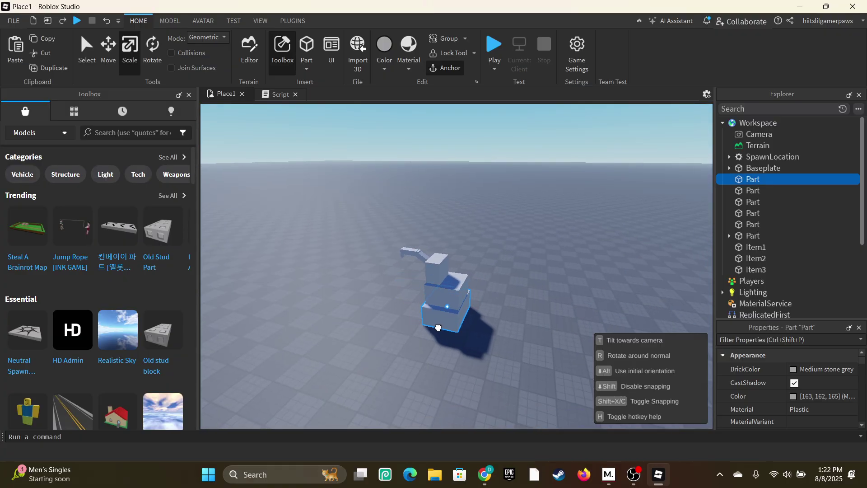
{"action": "left_click_drag", "start_coordinate": [518, 354], "coordinate": [316, 227]}
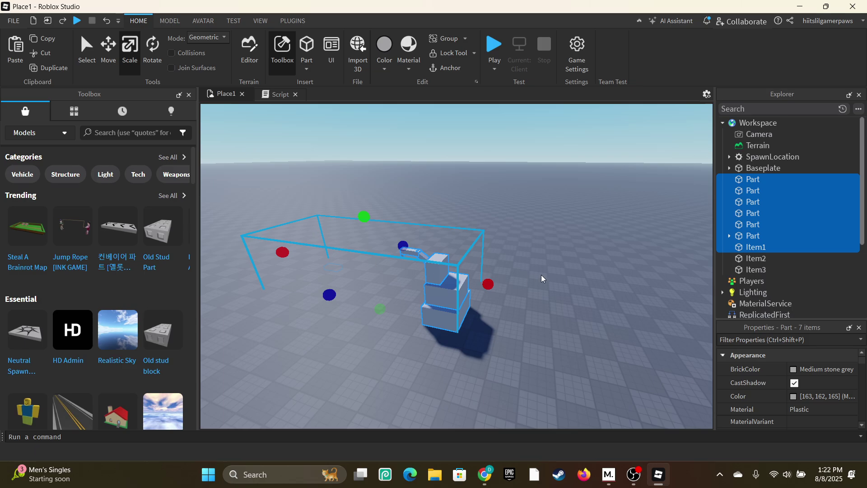
{"action": "left_click", "coordinate": [548, 337]}
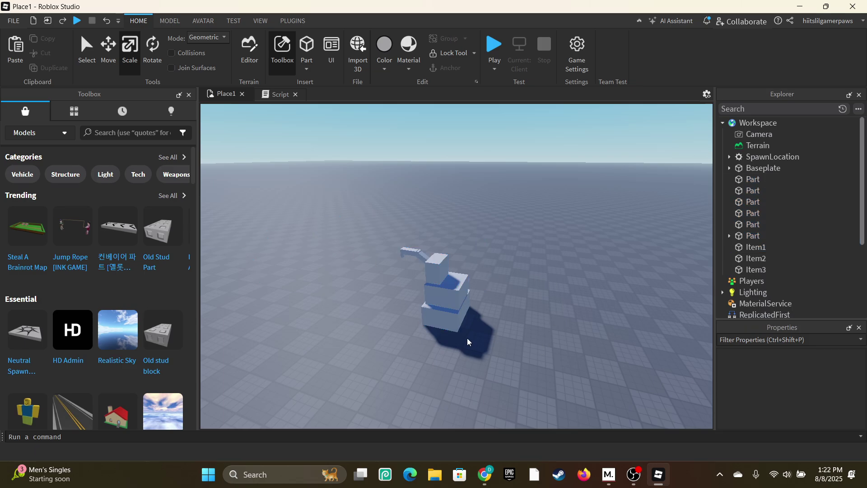
Step: Select the dropper's bottom block, top block, both arm pieces and spout, and move them about 0.131 studs horizontally, leaving out the middle block
{"action": "left_click", "coordinate": [442, 300]}
{"action": "left_click", "coordinate": [427, 274], "text": "ctrl"}
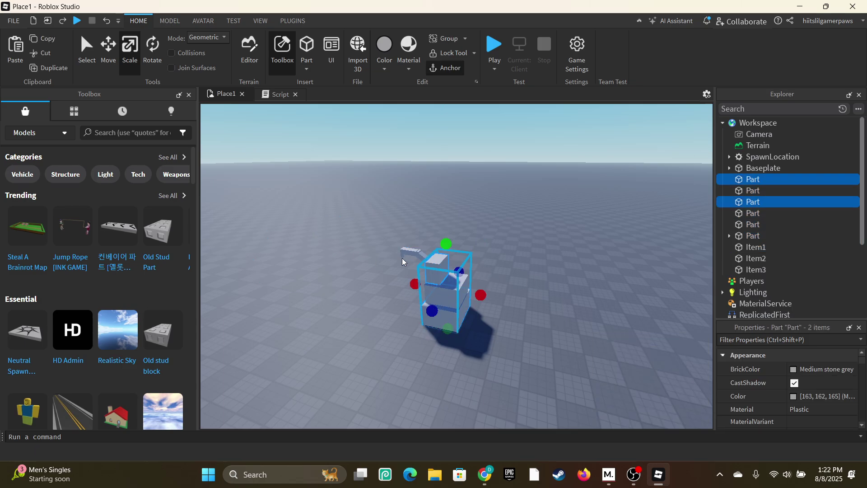
{"action": "left_click", "coordinate": [416, 251], "text": "ctrl"}
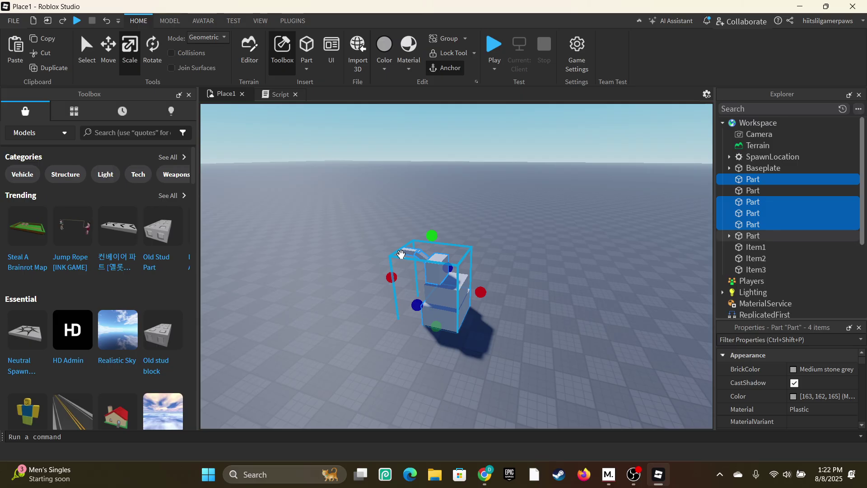
{"action": "left_click", "coordinate": [401, 257], "text": "ctrl"}
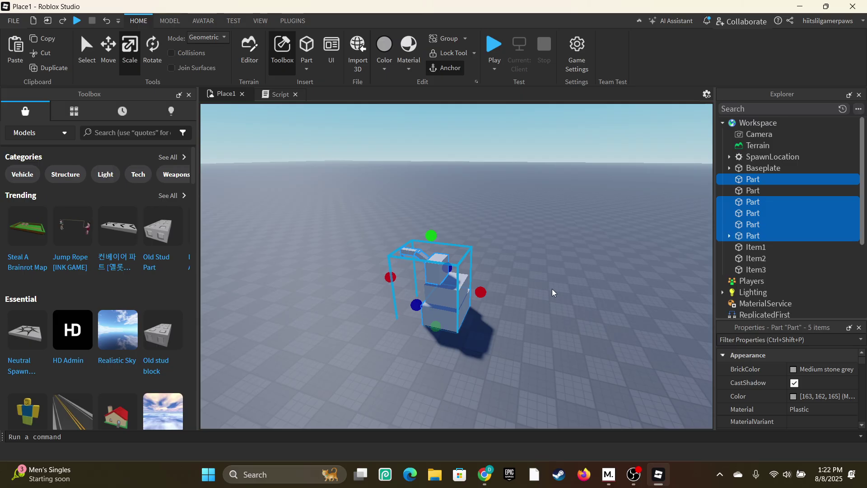
{"action": "right_click_drag", "start_coordinate": [552, 289], "coordinate": [550, 289]}
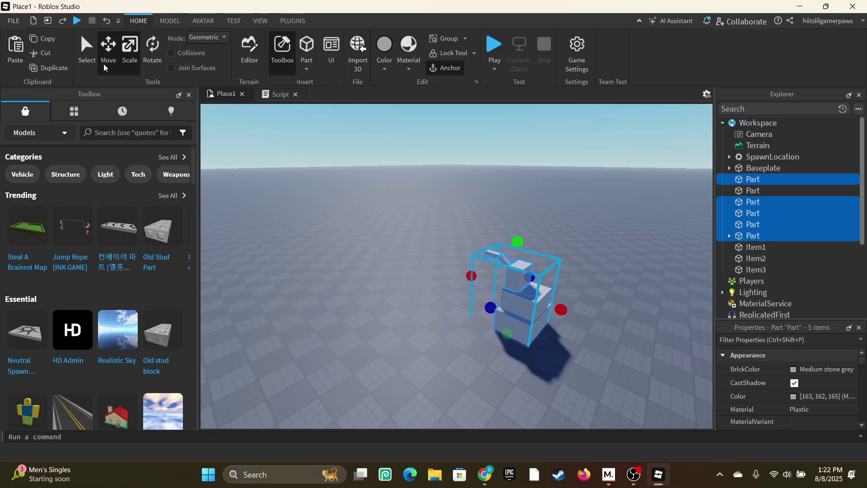
{"action": "left_click_drag", "start_coordinate": [552, 307], "coordinate": [540, 287]}
{"action": "scroll", "coordinate": [540, 287], "scroll_direction": "up", "scroll_amount": 8}
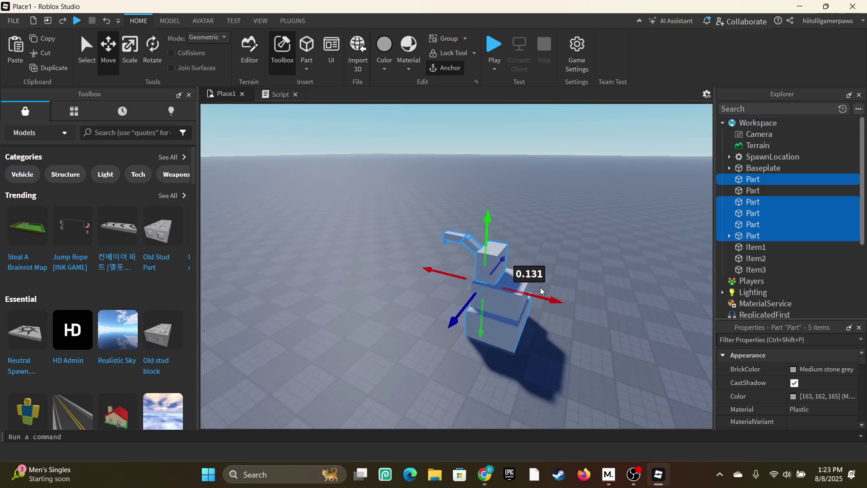
{"action": "scroll", "coordinate": [540, 288], "scroll_direction": "down", "scroll_amount": 8}
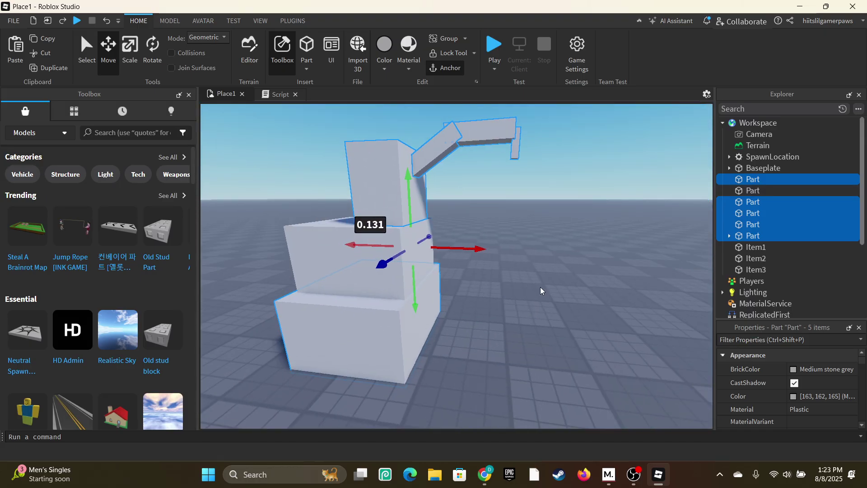
{"action": "left_click", "coordinate": [540, 287]}
Step: Examine the alignment of the dropper's stacked blocks, arm and spout from the side, from above and from the front
{"action": "scroll", "coordinate": [542, 238], "scroll_direction": "up", "scroll_amount": 3}
{"action": "scroll", "coordinate": [541, 238], "scroll_direction": "down", "scroll_amount": 5}
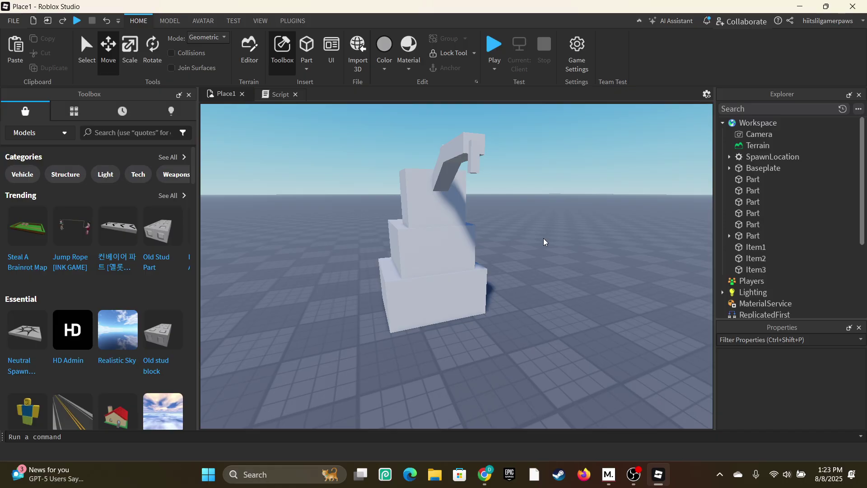
{"action": "right_click_drag", "start_coordinate": [606, 333], "coordinate": [572, 318]}
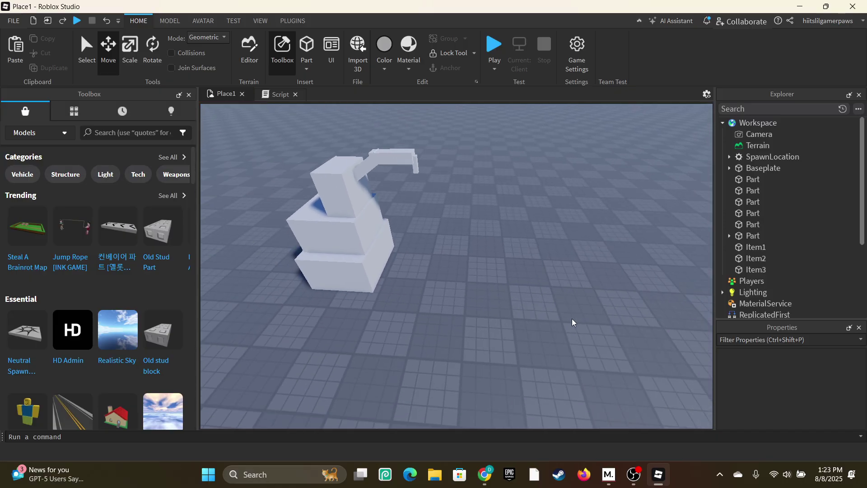
{"action": "right_click_drag", "start_coordinate": [461, 287], "coordinate": [492, 233]}
{"action": "key", "text": "w"}
{"action": "key", "text": "s"}
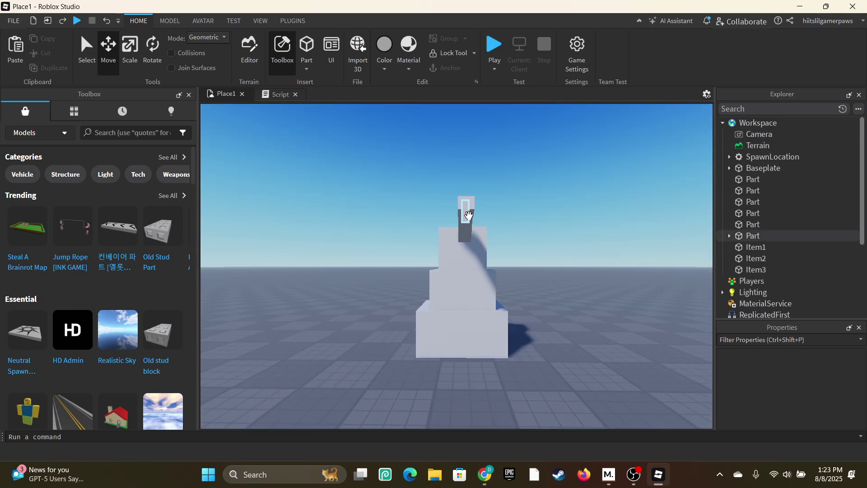
{"action": "right_click_drag", "start_coordinate": [470, 271], "coordinate": [477, 270]}
Step: Start a playtest and run the character away from the spawn and around the dropper to watch its items fall
{"action": "left_click", "coordinate": [494, 45]}
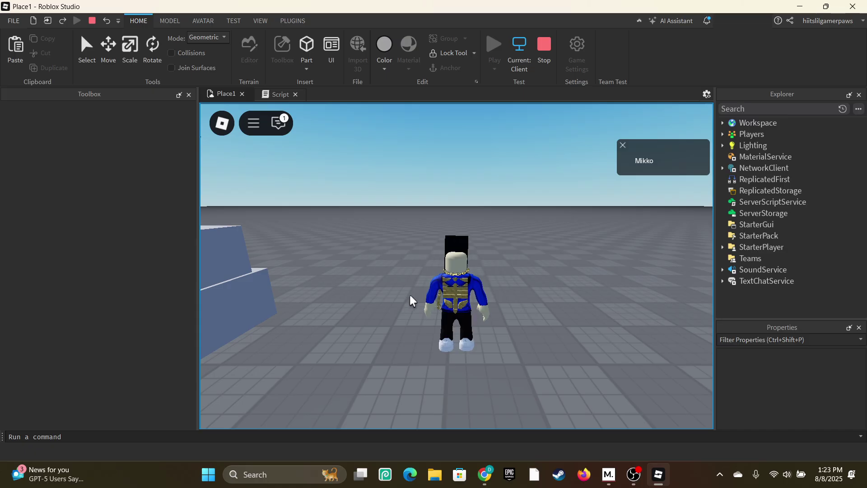
{"action": "key", "text": "d"}
{"action": "right_click_drag", "start_coordinate": [418, 283], "coordinate": [218, 283]}
{"action": "key", "text": "w"}
{"action": "key", "text": "w"}
{"action": "key", "text": "s"}
{"action": "key", "text": "a"}
{"action": "key", "text": "d"}
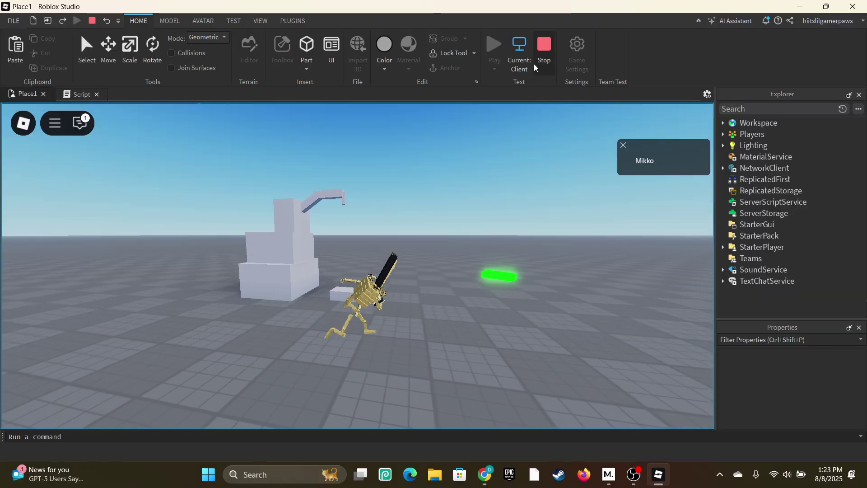
Step: Run the character up to the dropped items beneath the spout, view them from above, and stop the playtest
{"action": "key", "text": "s"}
{"action": "right_click_drag", "start_coordinate": [451, 275], "coordinate": [447, 266]}
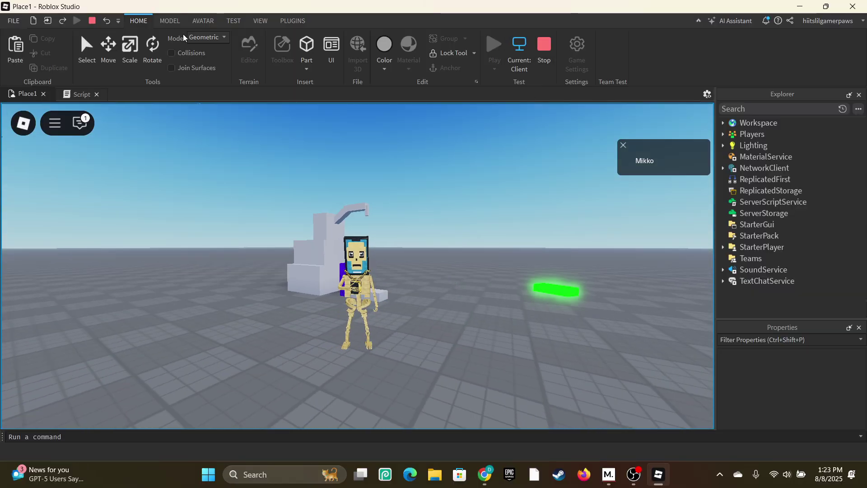
{"action": "right_click_drag", "start_coordinate": [384, 218], "coordinate": [398, 186]}
{"action": "key", "text": "w"}
{"action": "key", "text": "s"}
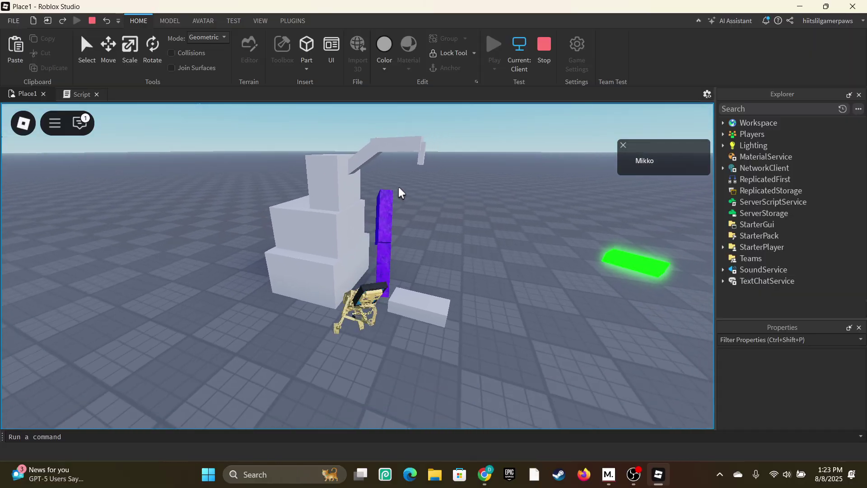
{"action": "key", "text": "d"}
{"action": "key", "text": "d"}
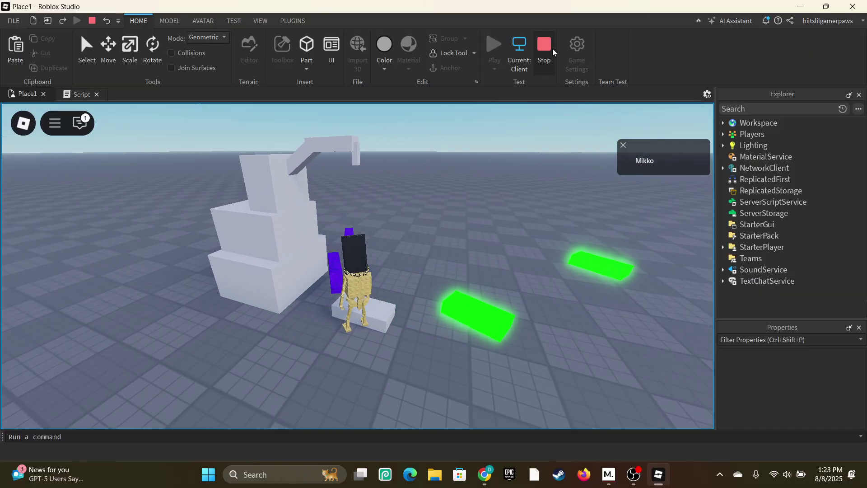
{"action": "left_click", "coordinate": [551, 47]}
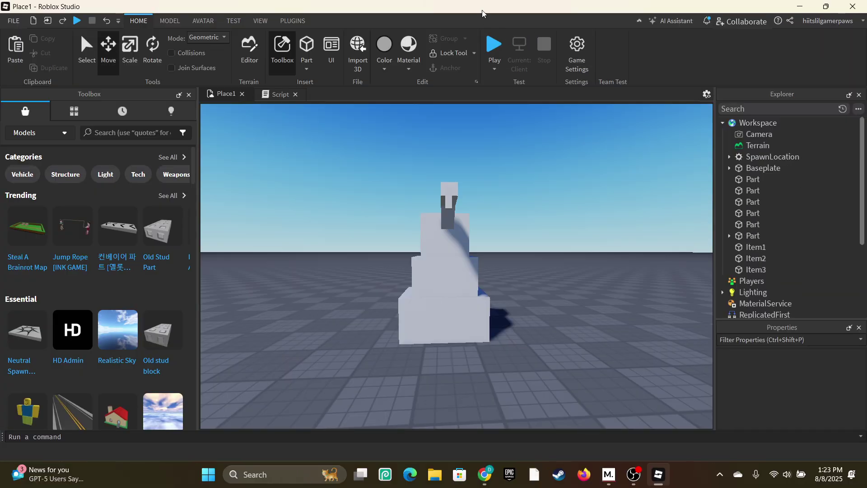